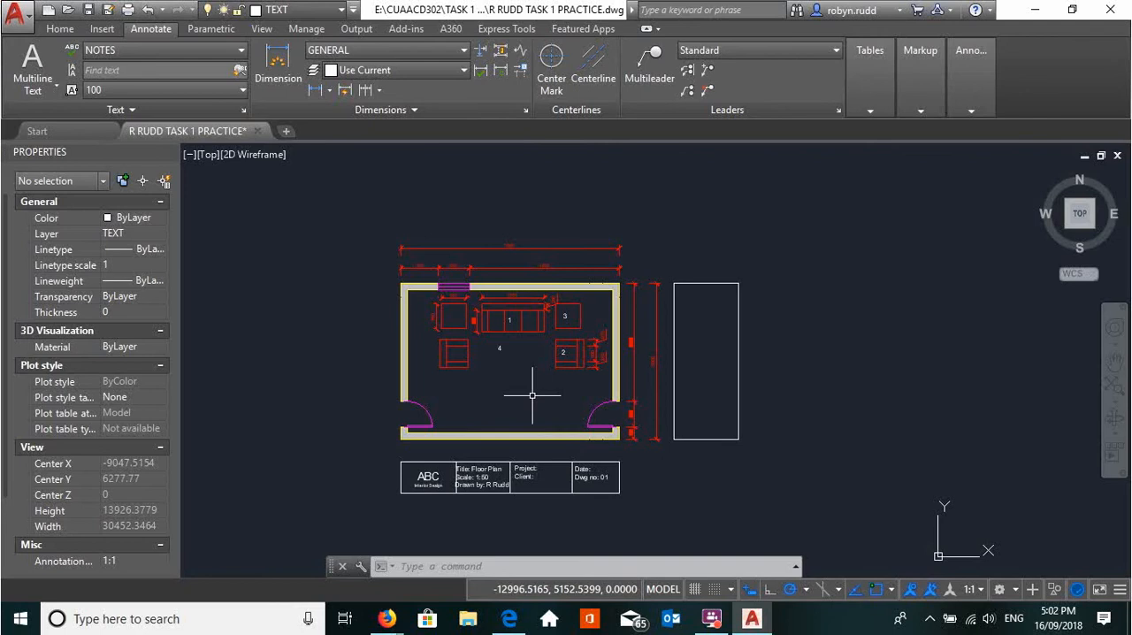
Make NOTES the current text style for annotations
scroll(530, 395, "up", 2)
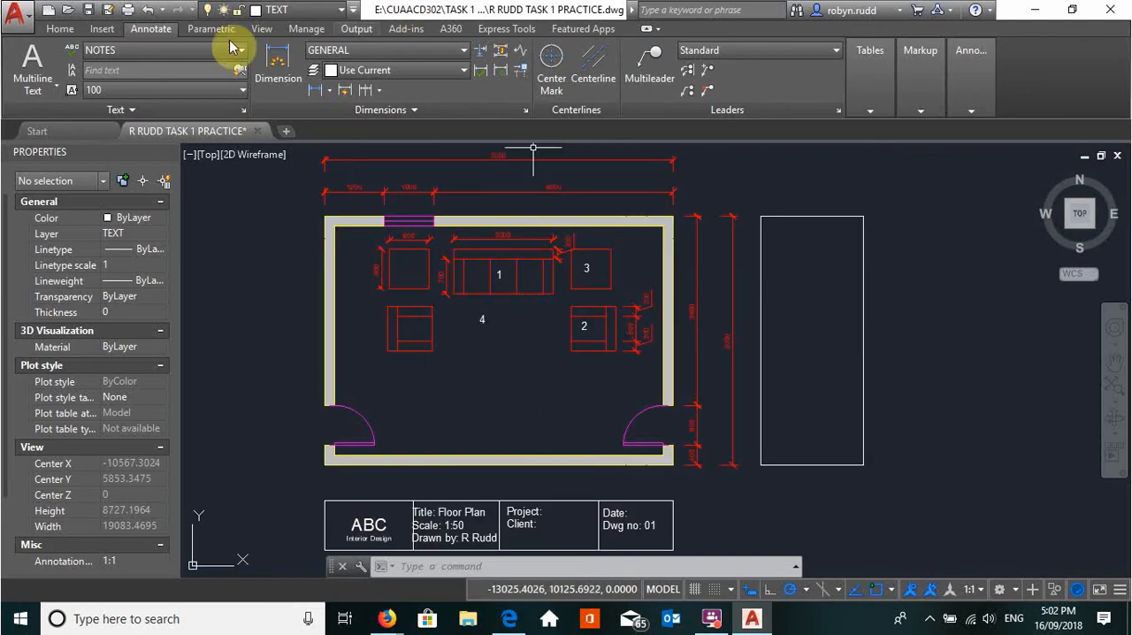
left_click(58, 29)
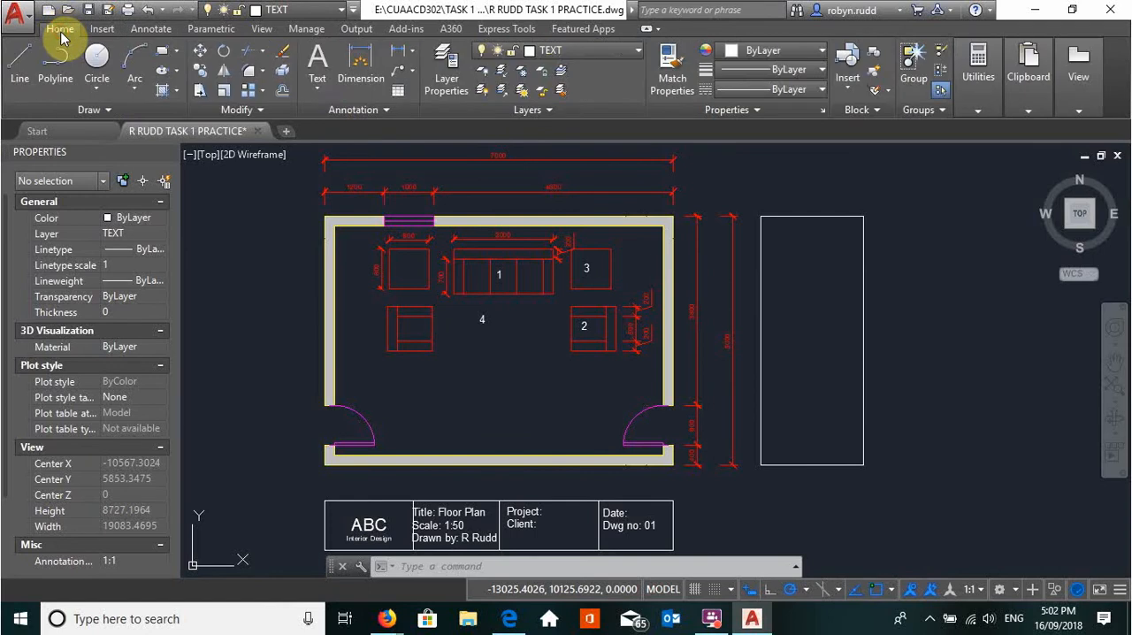
left_click(318, 84)
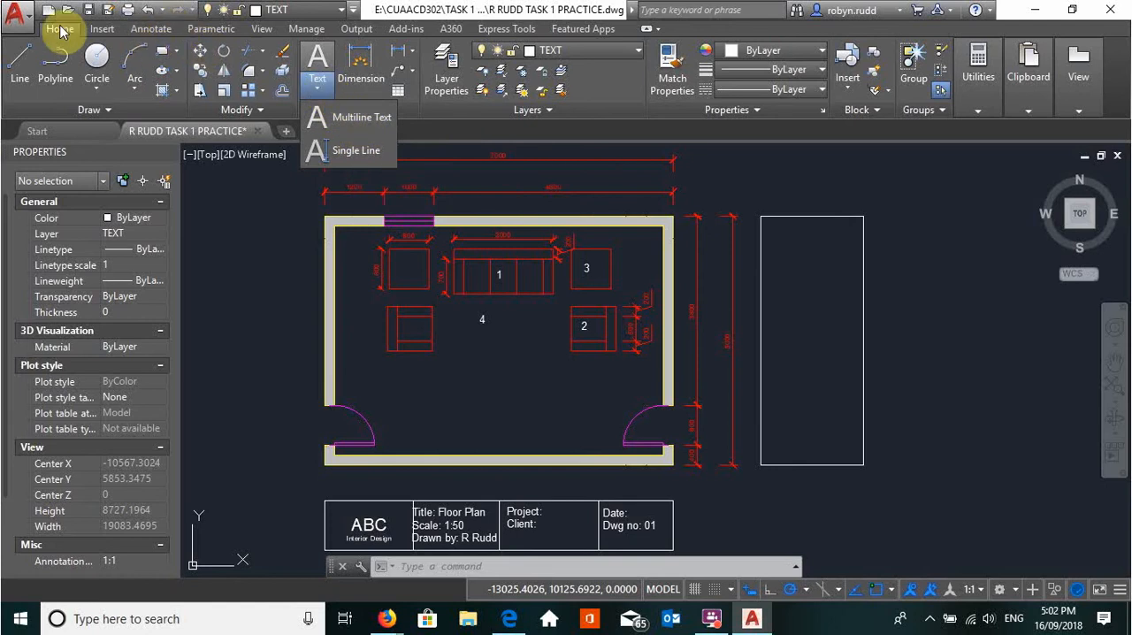
left_click(151, 28)
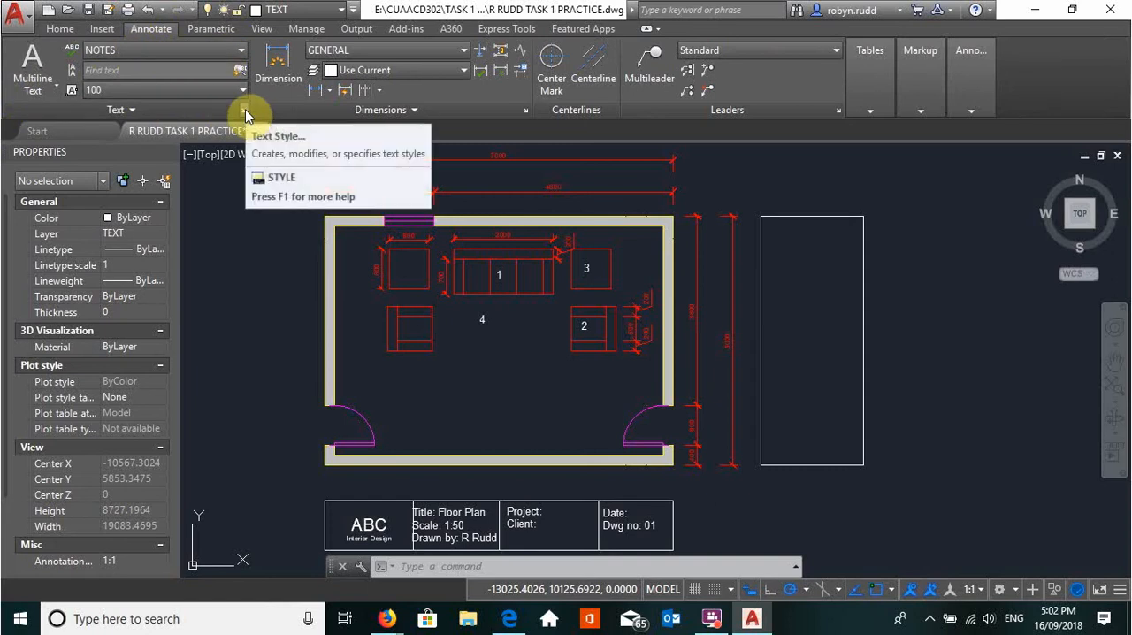
left_click(242, 51)
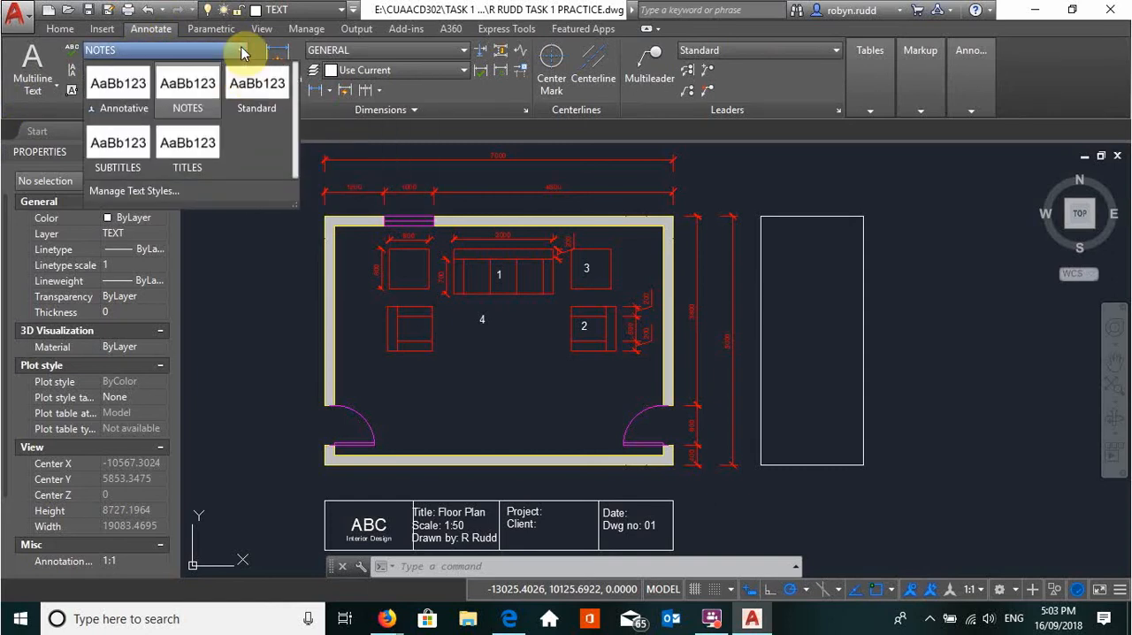
left_click(182, 99)
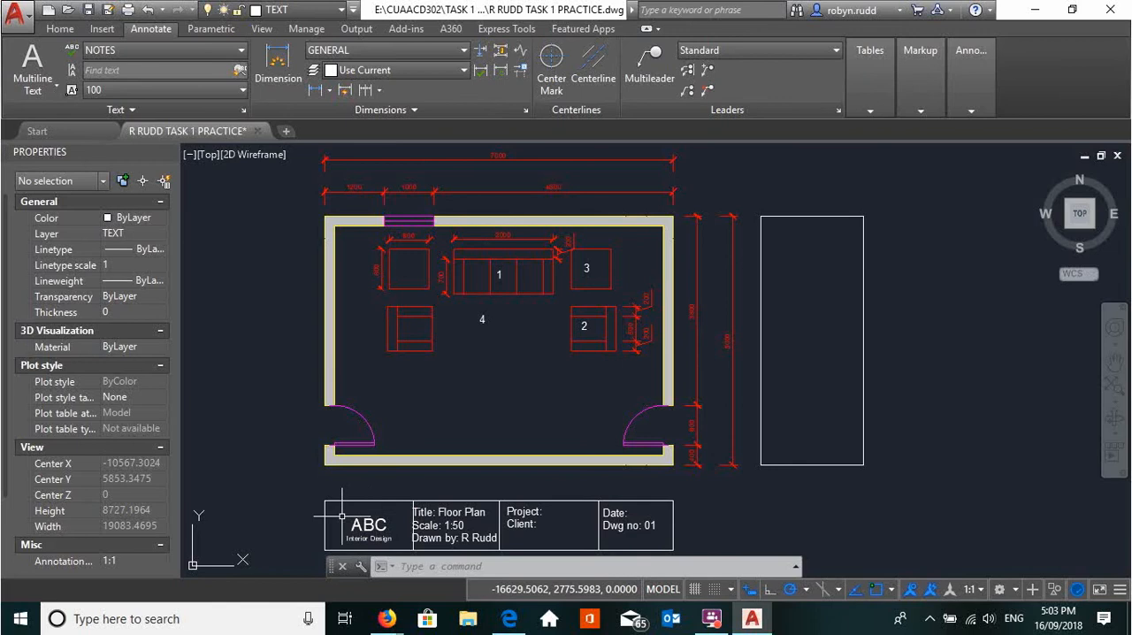
Create a multiline text box just inside the edges of the empty rectangle beside the floor plan
left_click(50, 90)
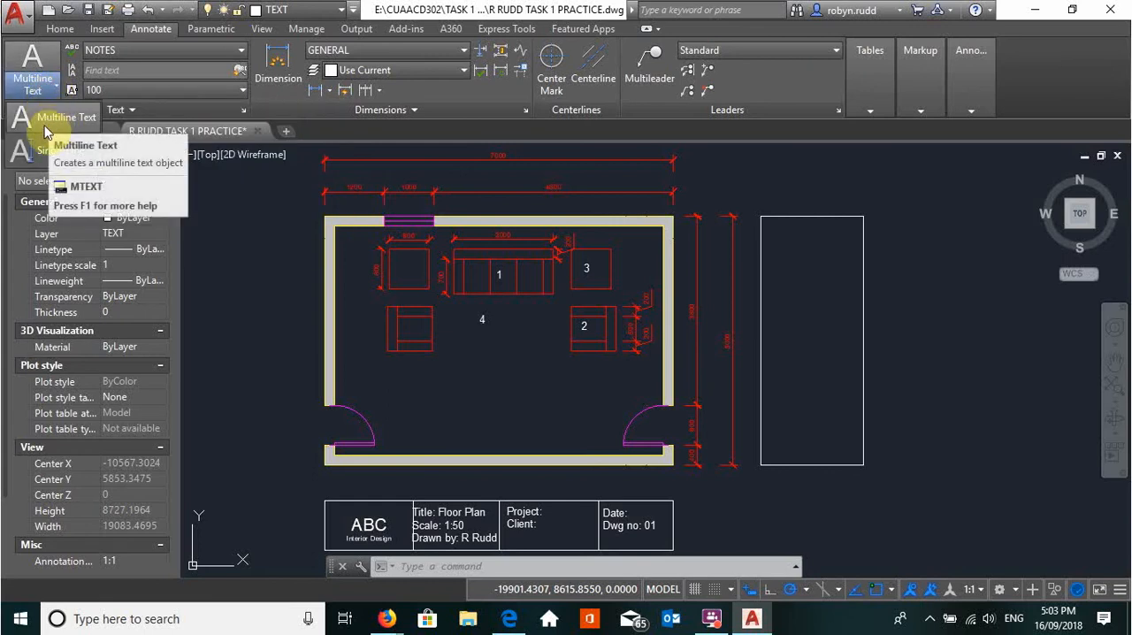
left_click(44, 119)
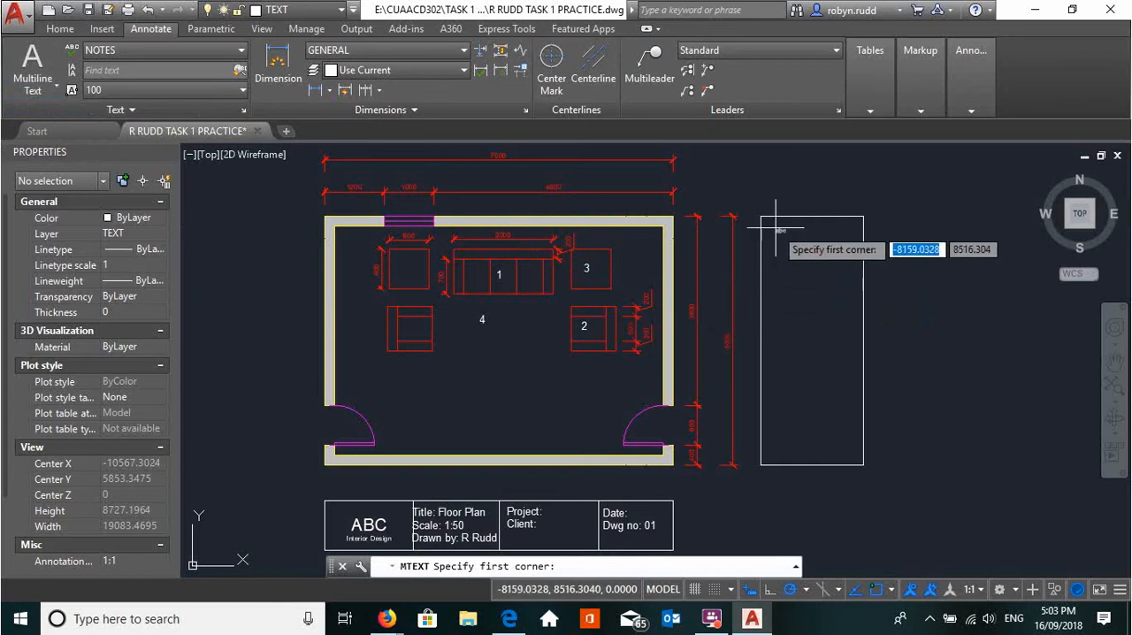
scroll(773, 237, "up", 2)
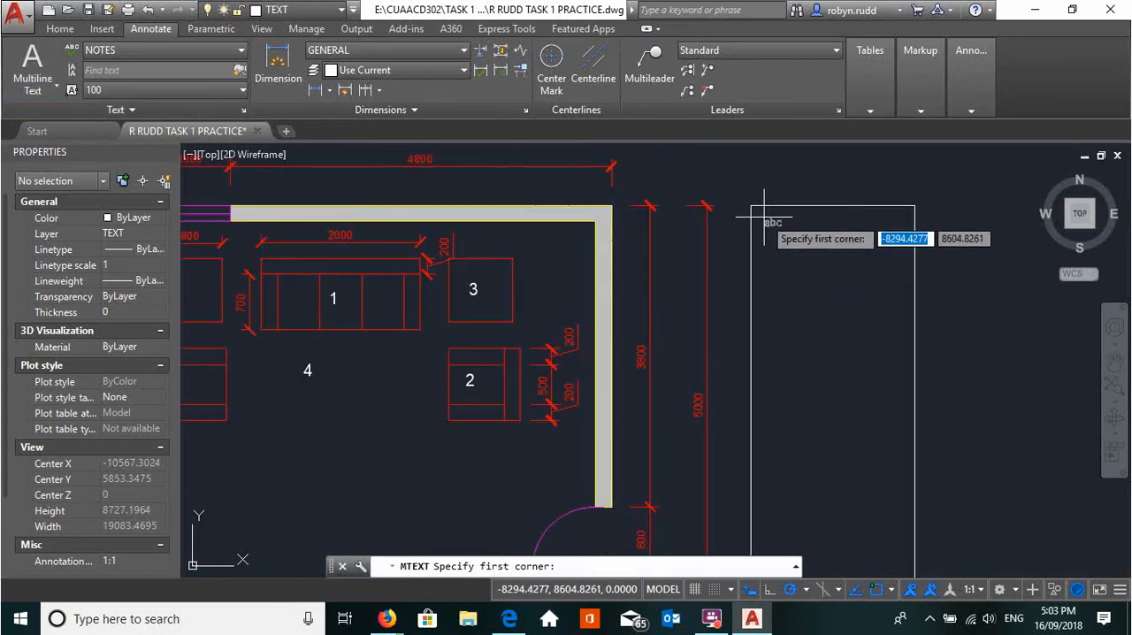
left_click(761, 215)
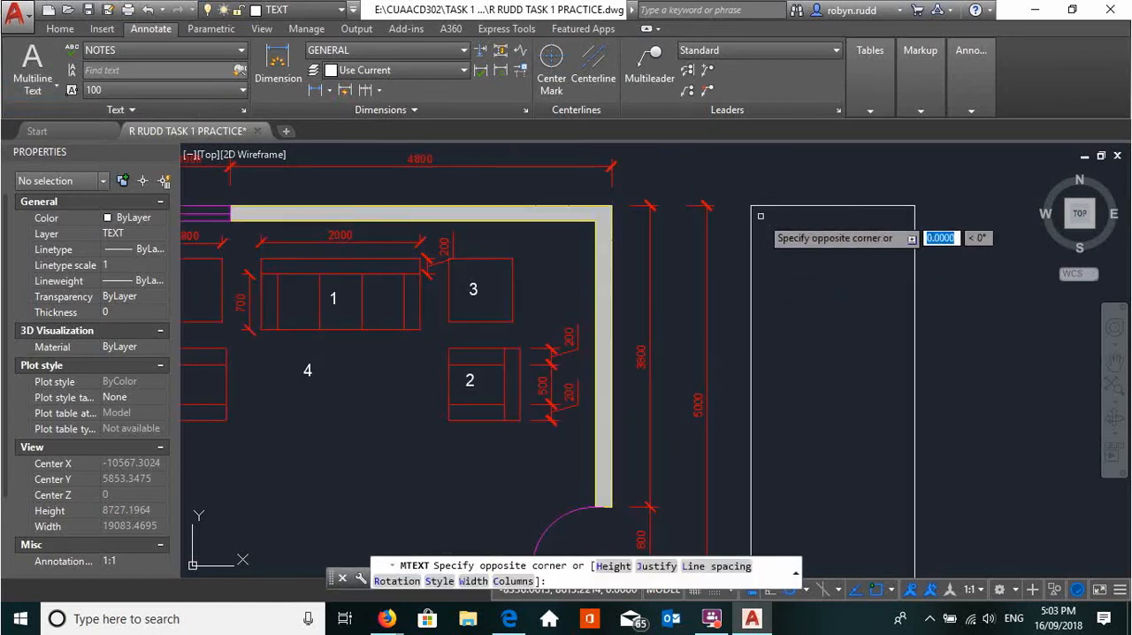
scroll(839, 402, "down", 2)
middle_click_drag(843, 400, 831, 329)
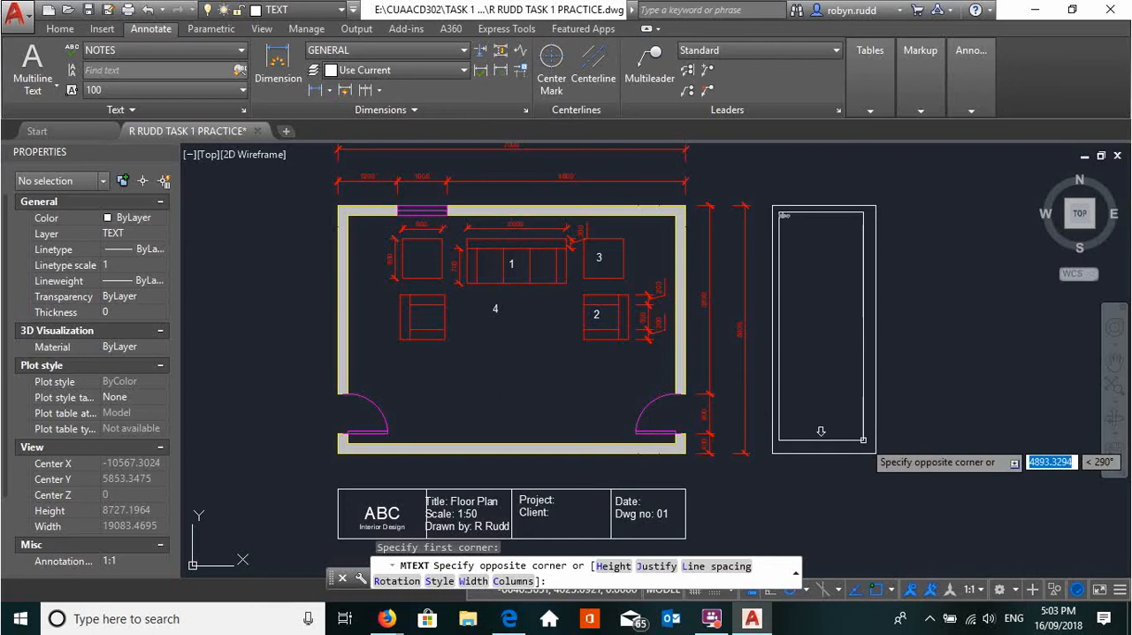
left_click(859, 439)
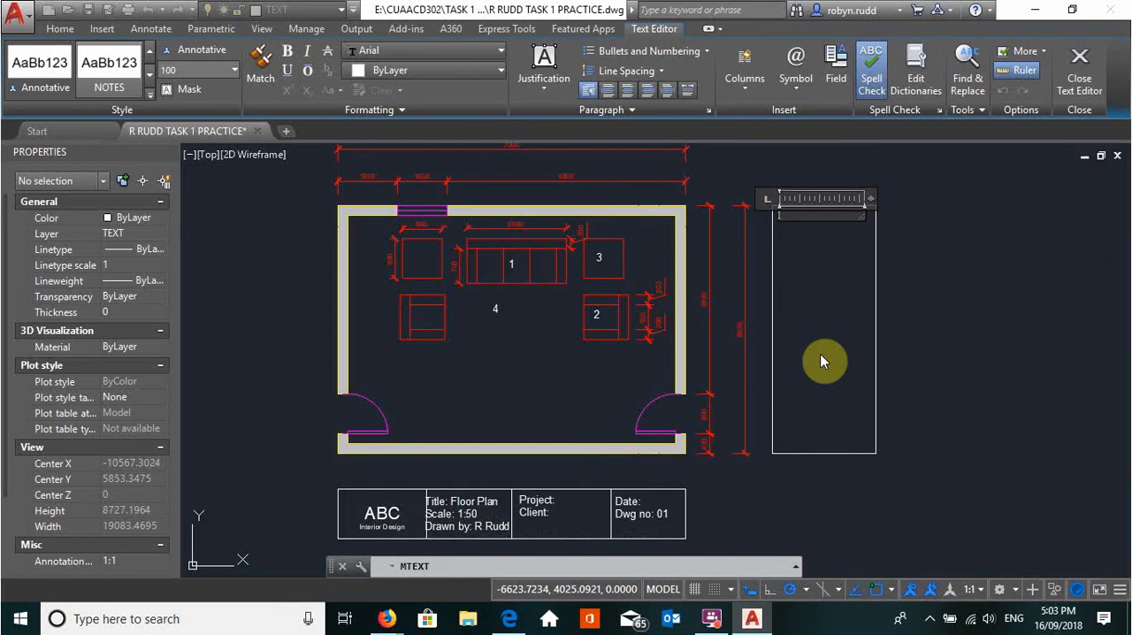
Enter the heading "legend" in the text box, followed by a blank line
type("legend")
scroll(809, 275, "up", 2)
scroll(795, 259, "up", 4)
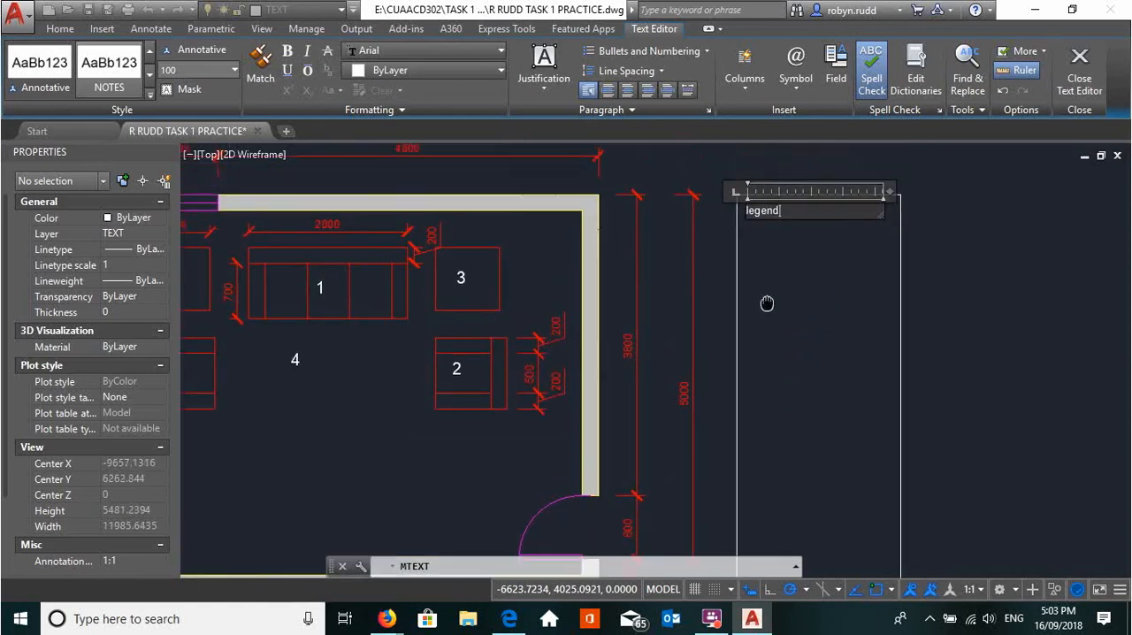
scroll(744, 243, "down", 2)
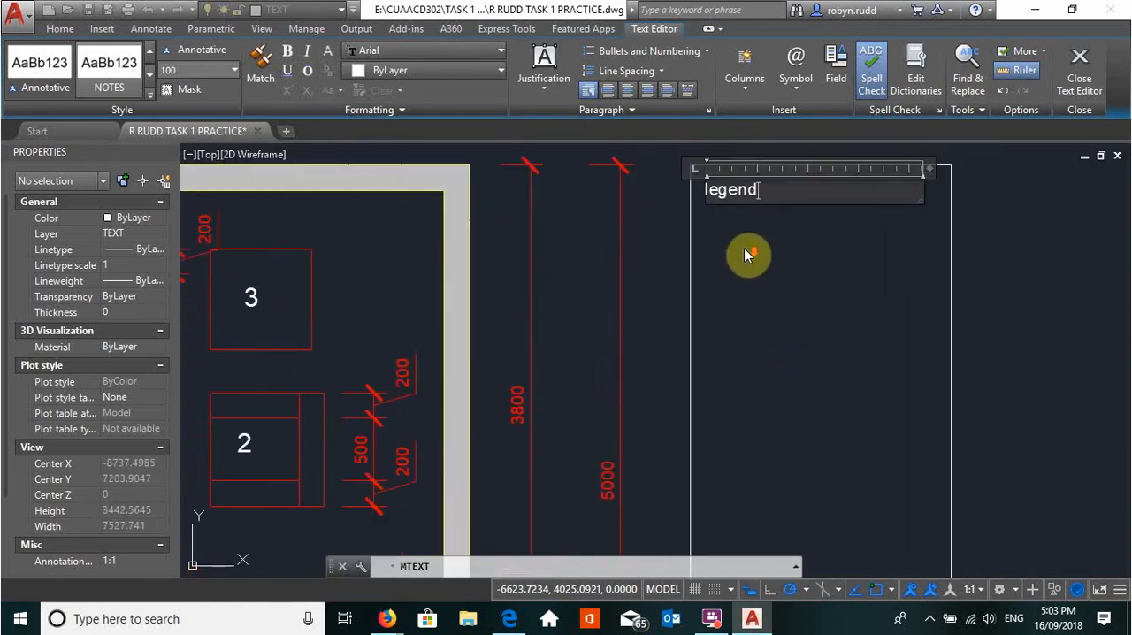
key("Return")
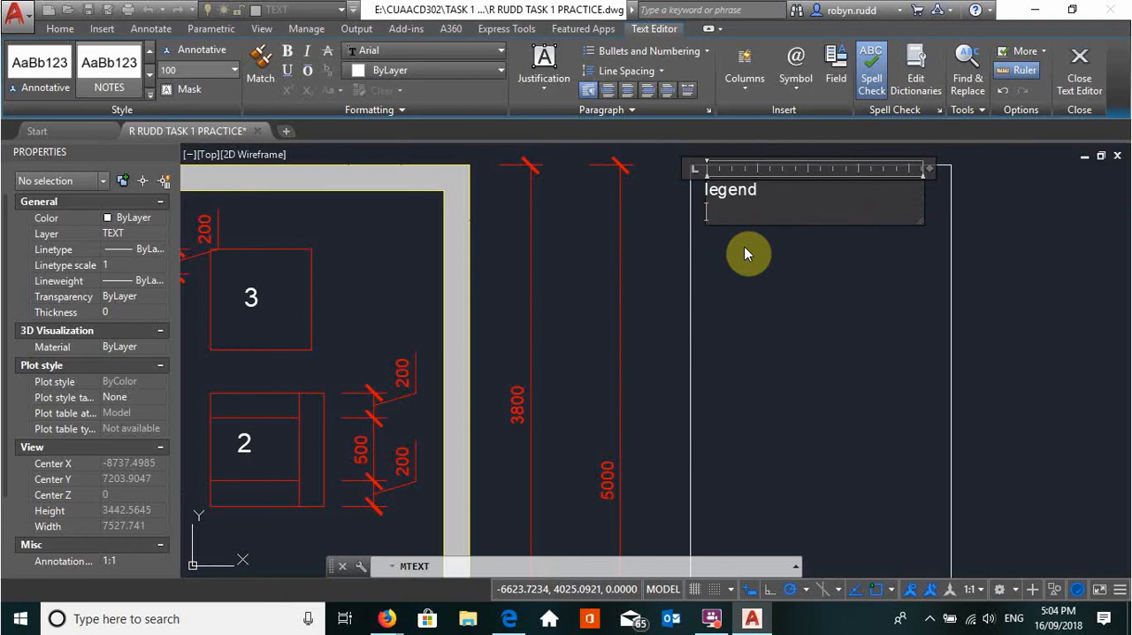
key("Return")
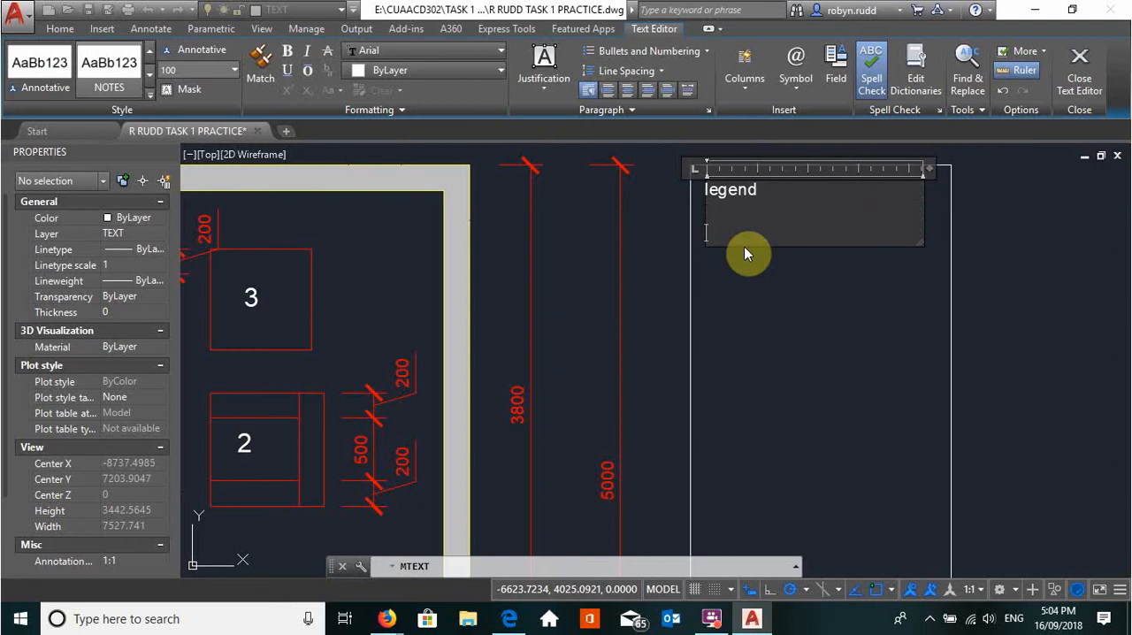
Add a numbered list under the heading with "3 seater sofa", "Arm chair" and "coffee Table" as items 1 to 3
type("1. 3 seater sofa")
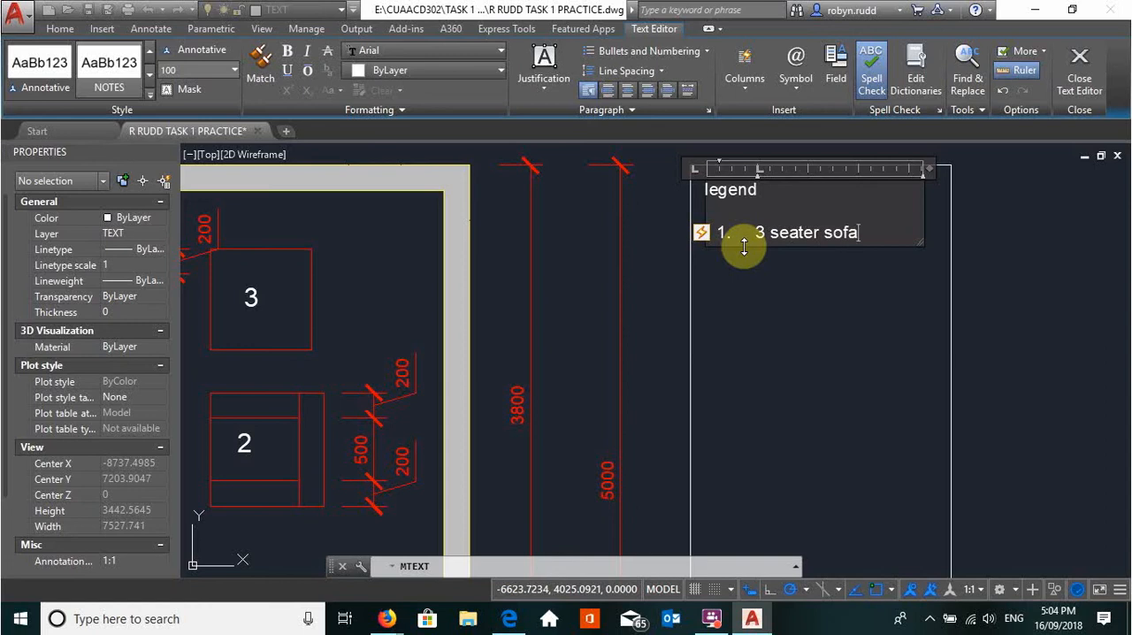
key("Return")
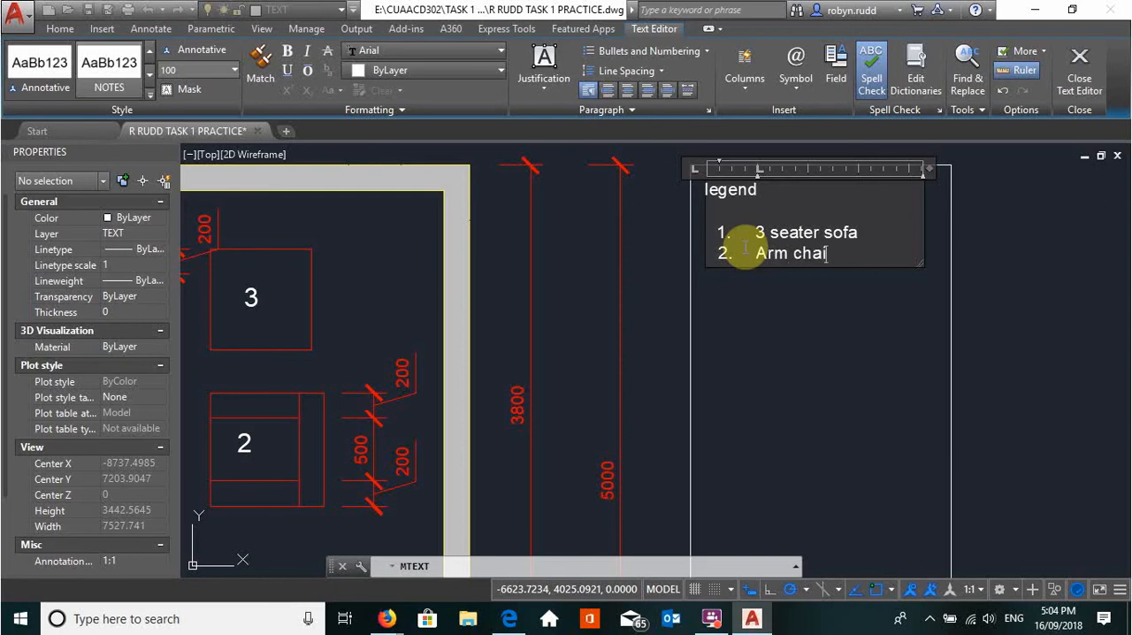
key("Return")
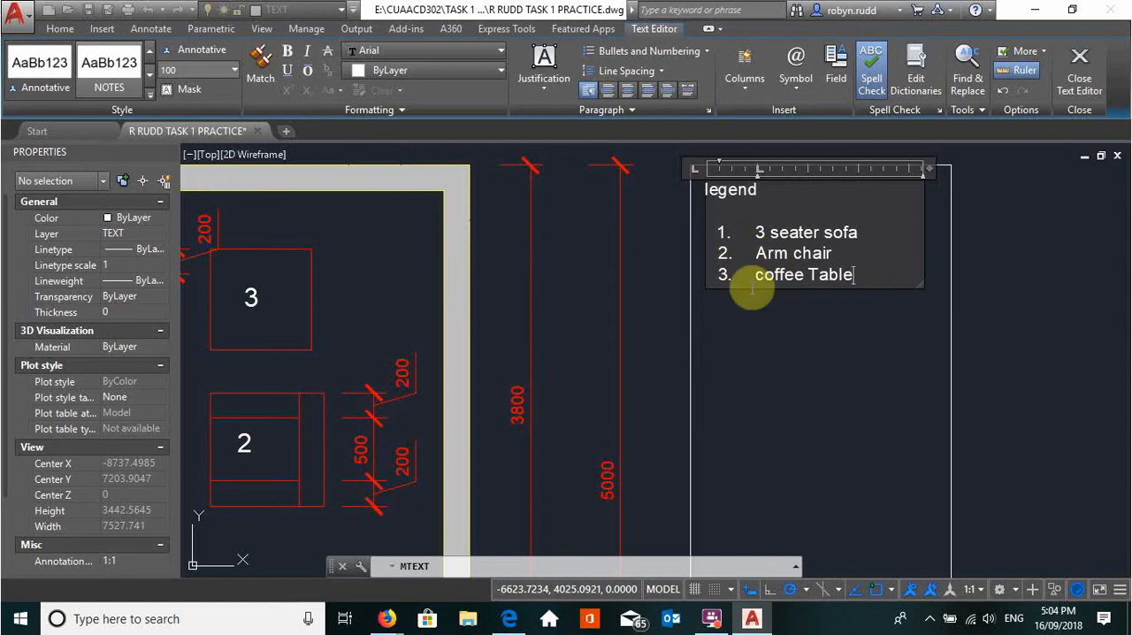
Capitalise item 3 as "Coffee Table", add item 4 "Flooring" and finish the legend text
left_click(763, 276)
key("BackSpace")
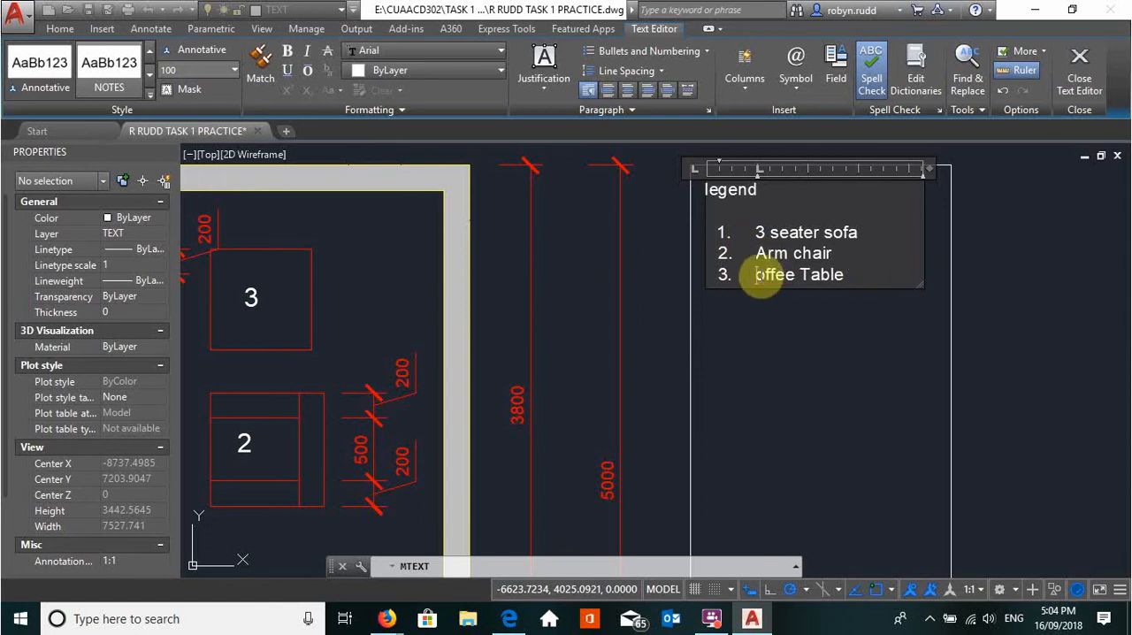
type("C")
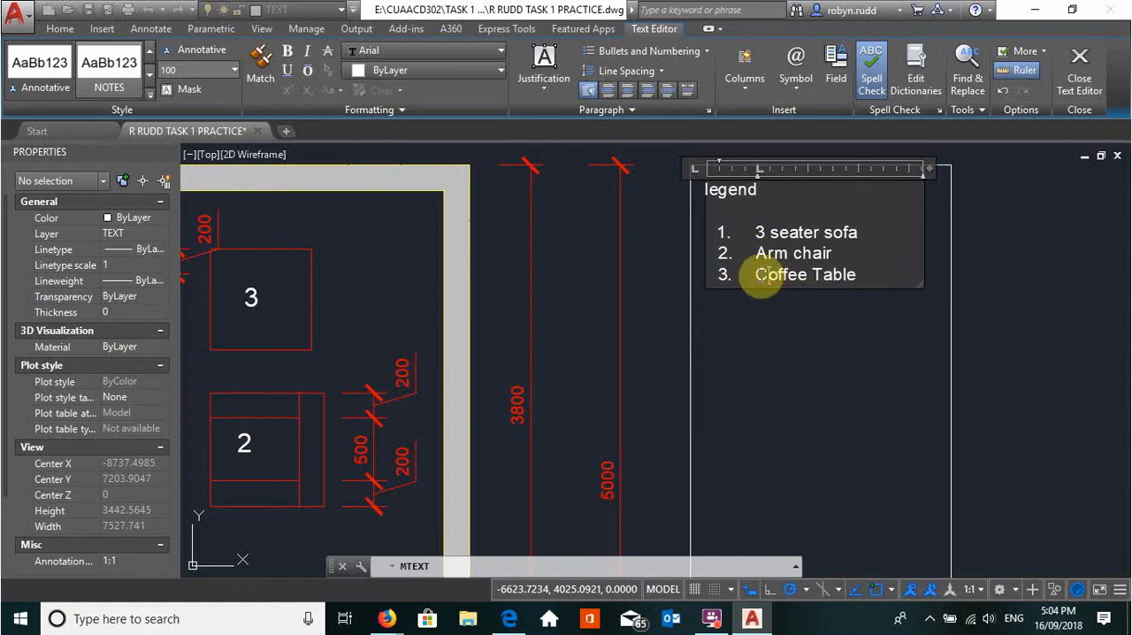
left_click(871, 274)
key("Return")
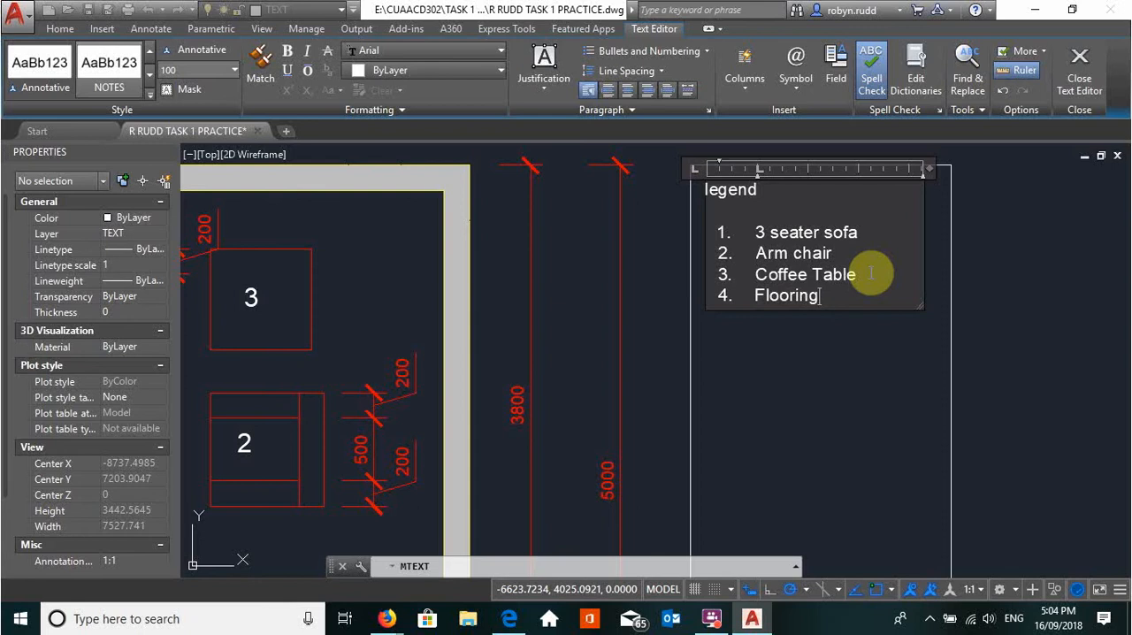
left_click(831, 345)
scroll(803, 339, "down", 3)
mouse_move(801, 370)
middle_mouse_down()
mouse_move(793, 237)
mouse_move(731, 295)
middle_mouse_up()
scroll(730, 239, "up", 4)
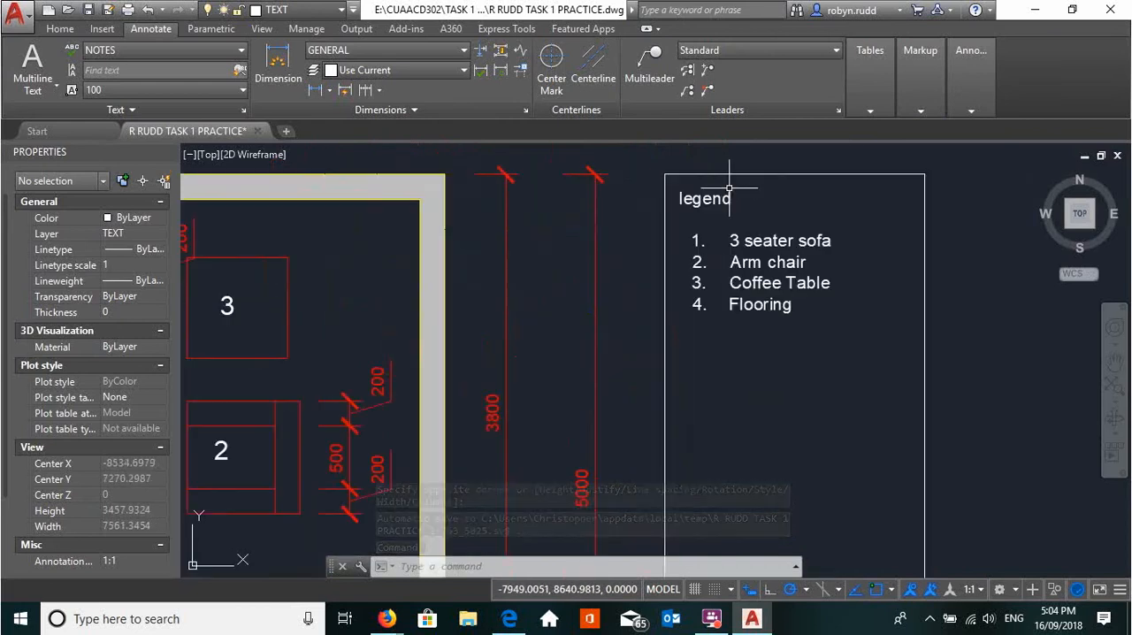
double_click(756, 239)
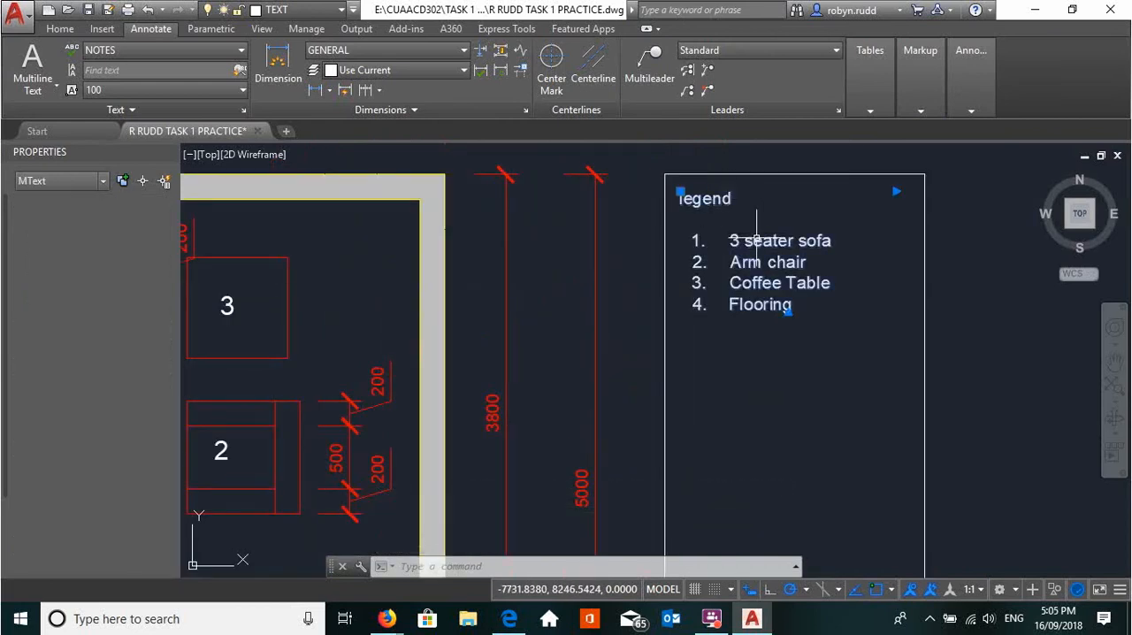
left_click(695, 197)
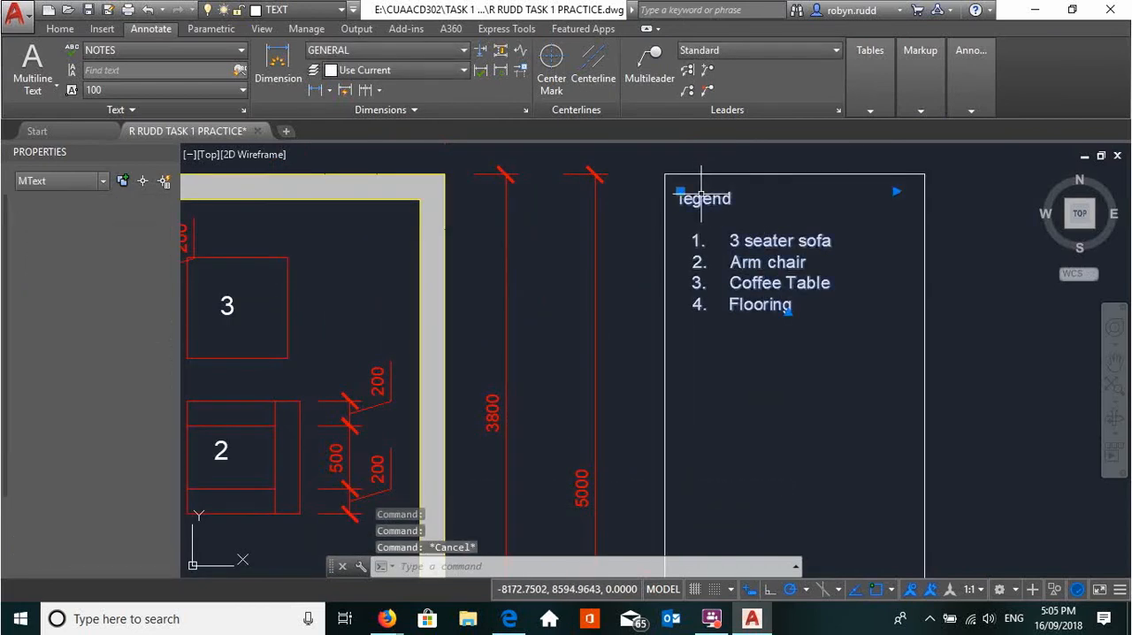
double_click(737, 234)
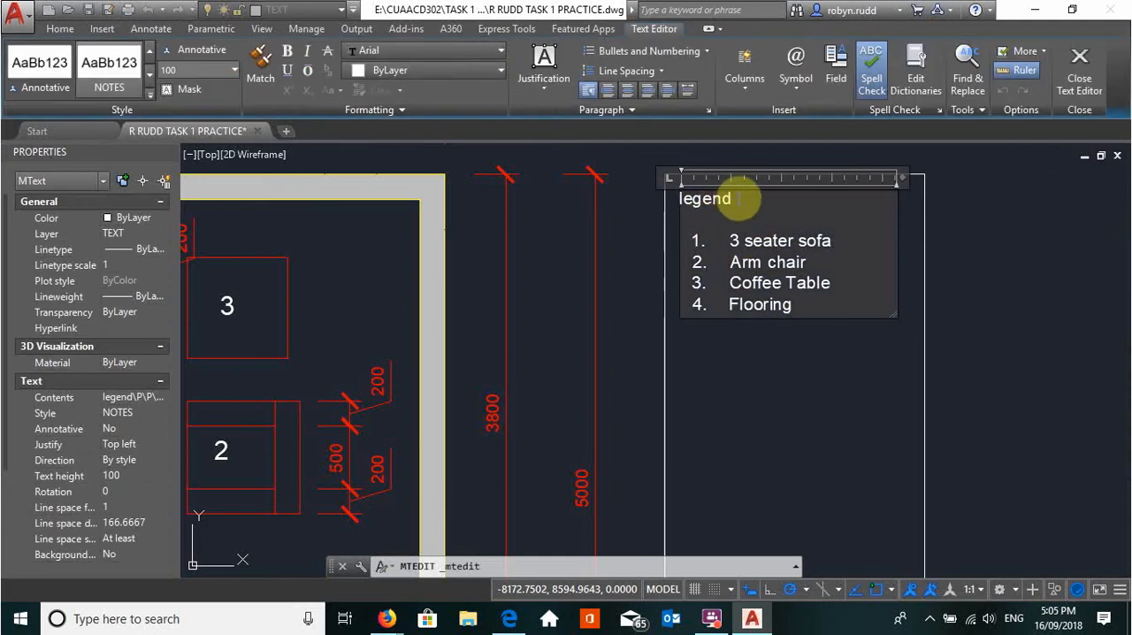
left_click_drag(734, 198, 669, 197)
left_click(102, 71)
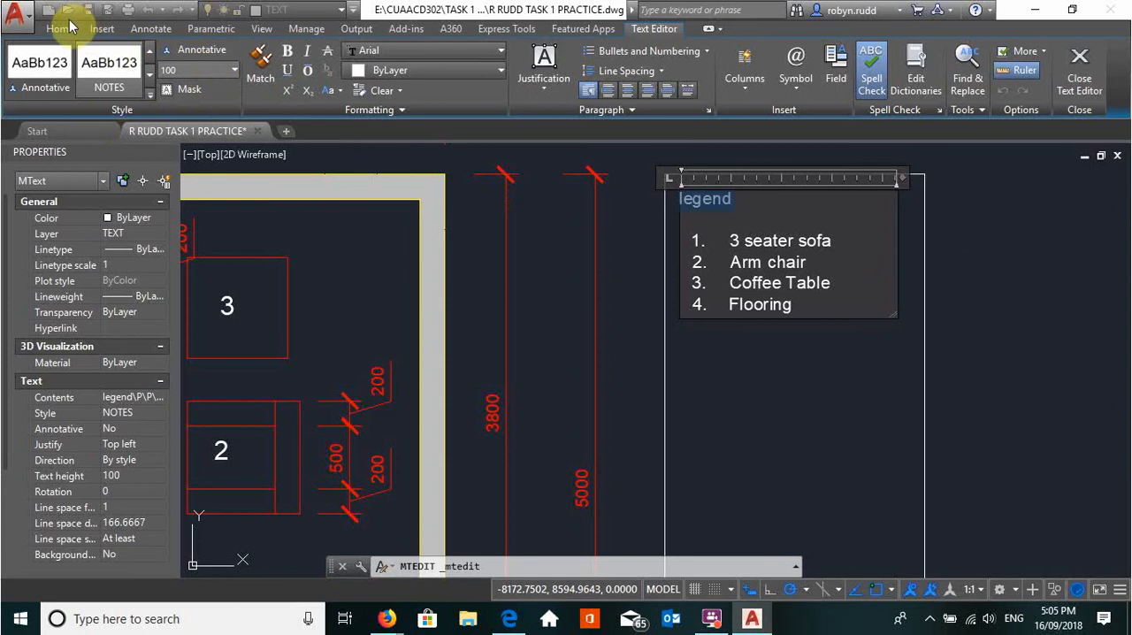
left_click(148, 29)
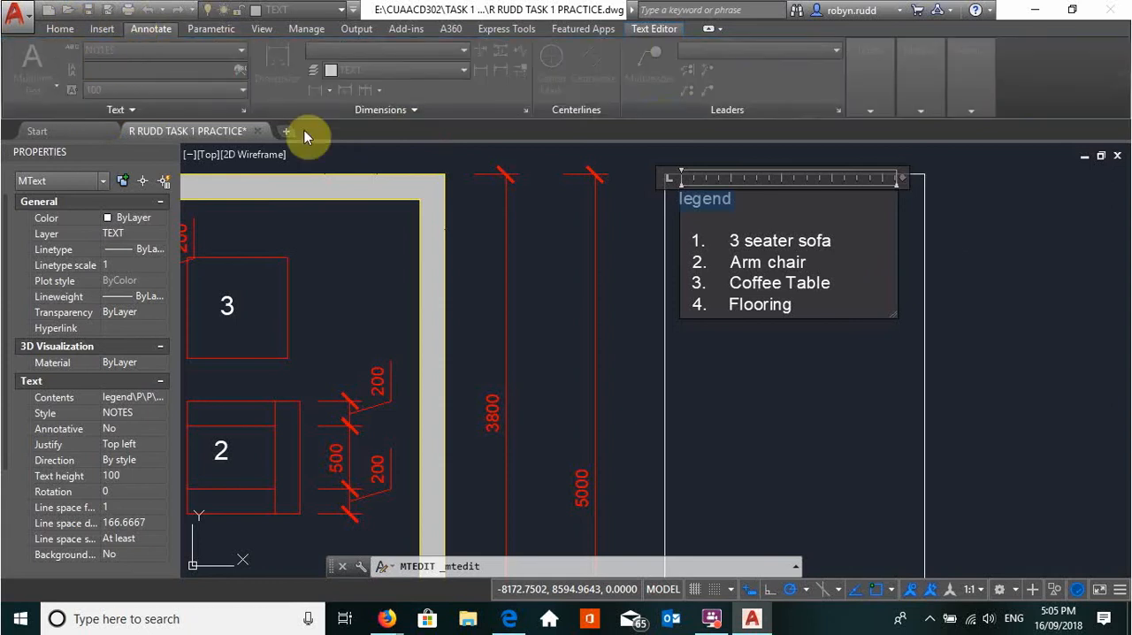
key("Escape")
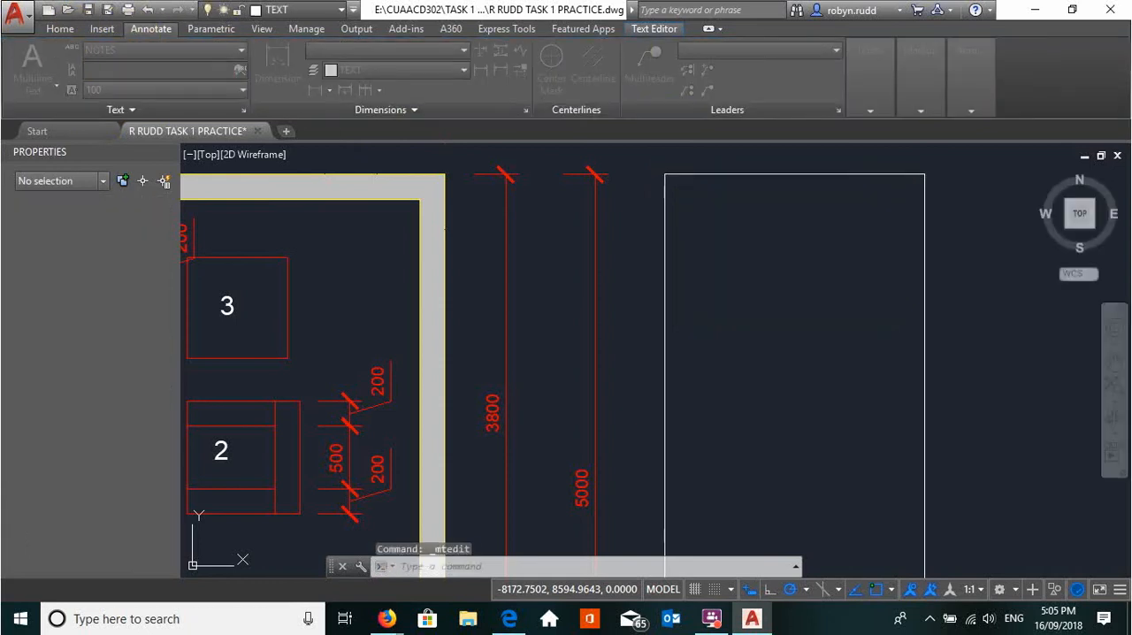
left_click(749, 396)
key("Escape")
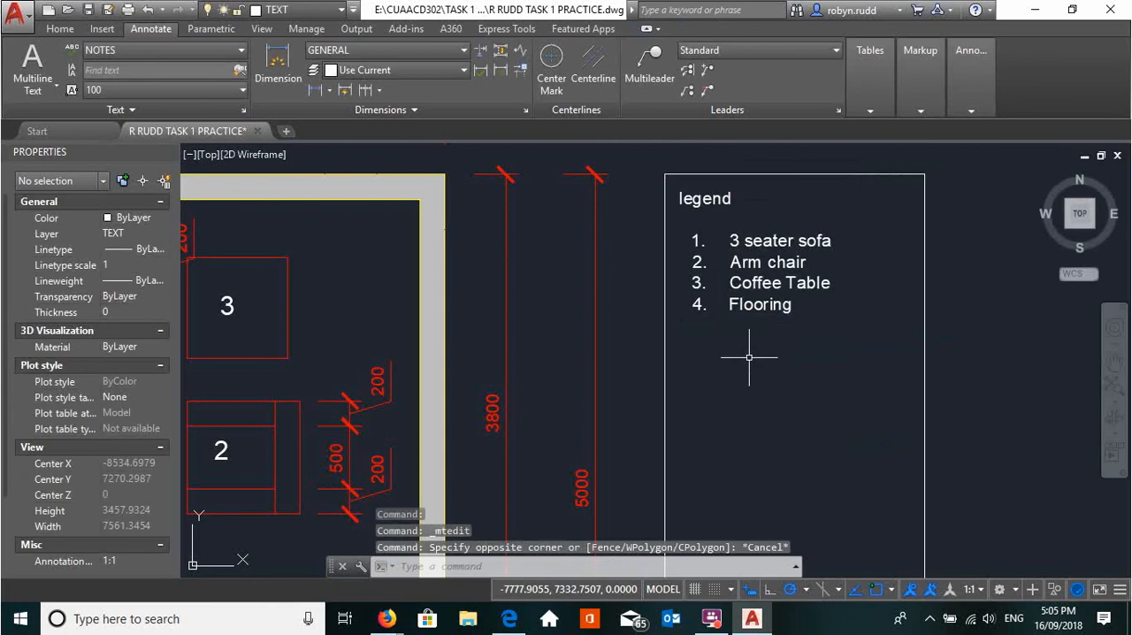
Explode the legend's multiline text into separate single-line text objects
left_click(773, 258)
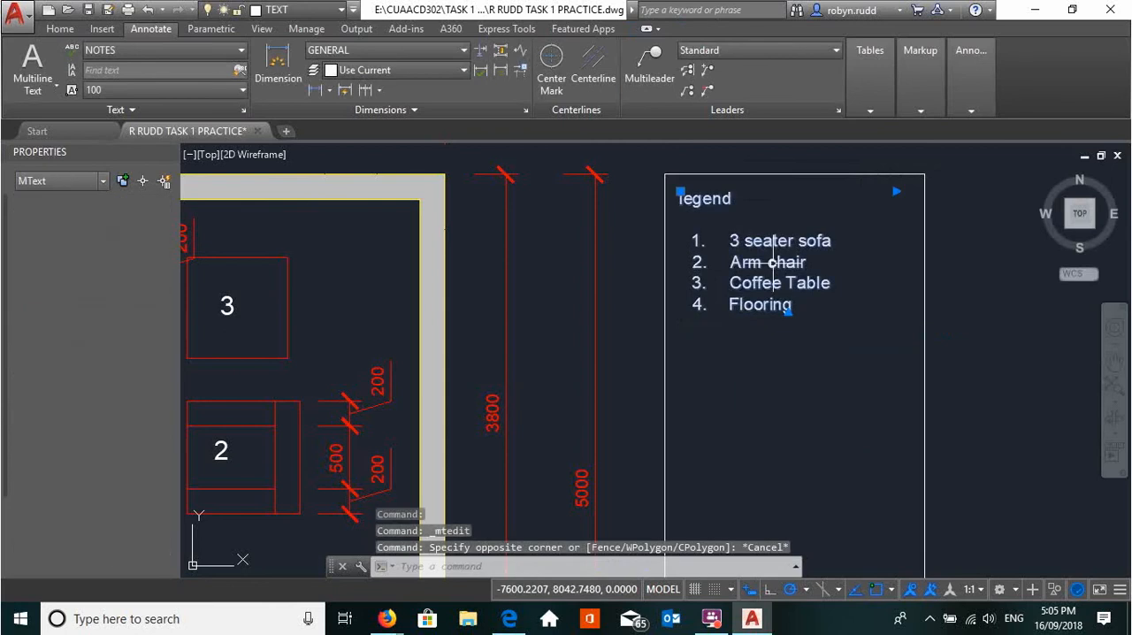
left_click(62, 29)
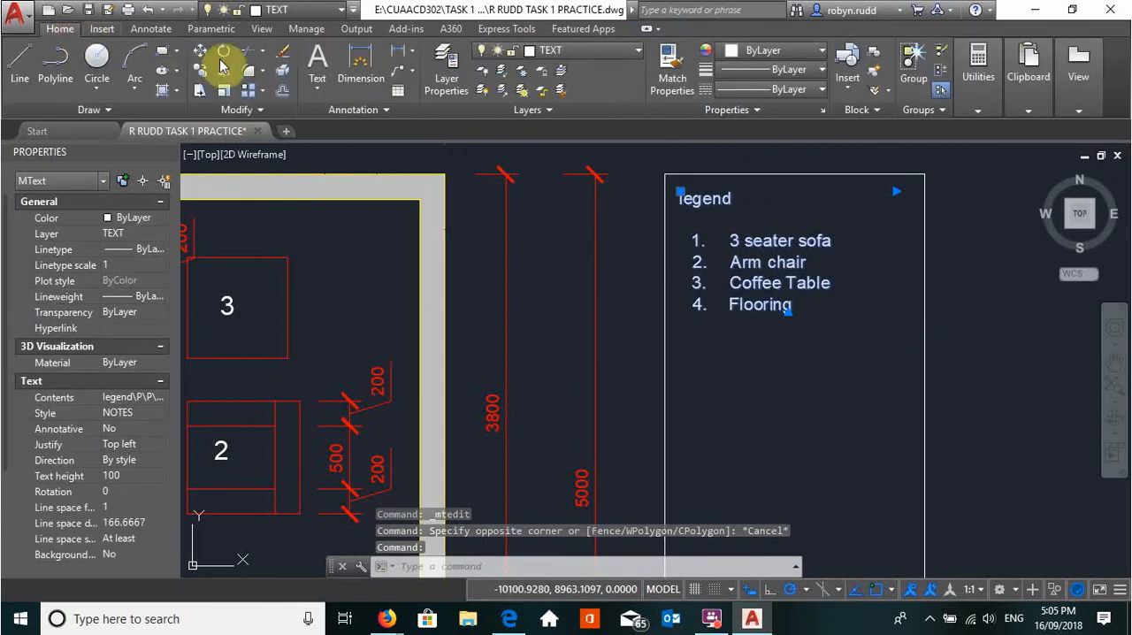
left_click(282, 90)
Apply the SUBTITLES text style to the "legend" heading and clear the selection
left_click(712, 198)
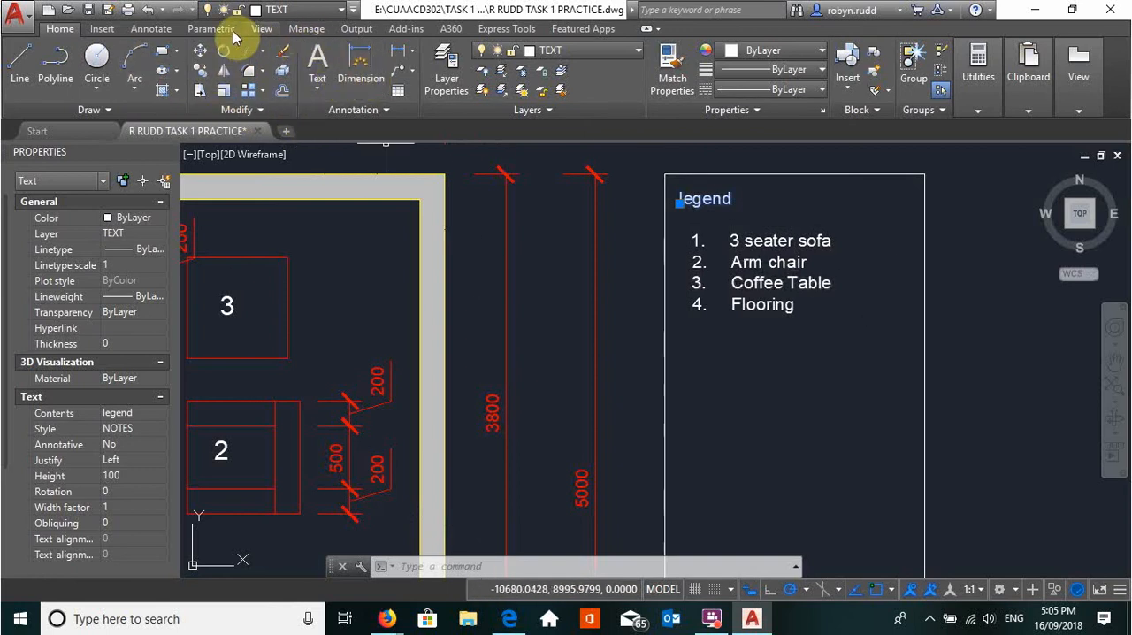
left_click(151, 29)
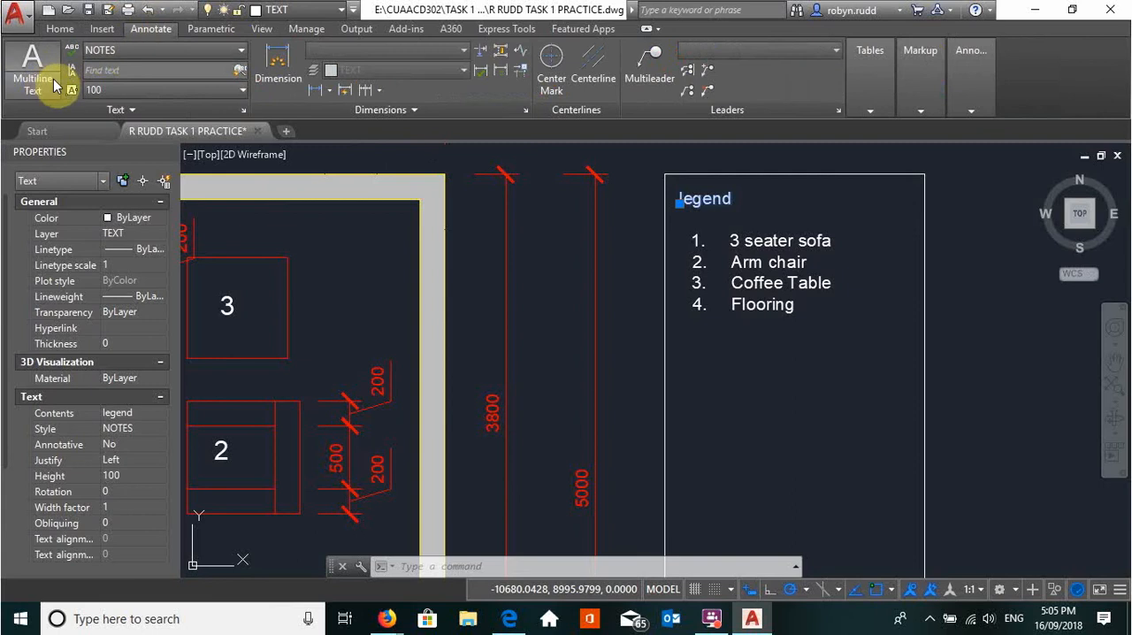
left_click(186, 52)
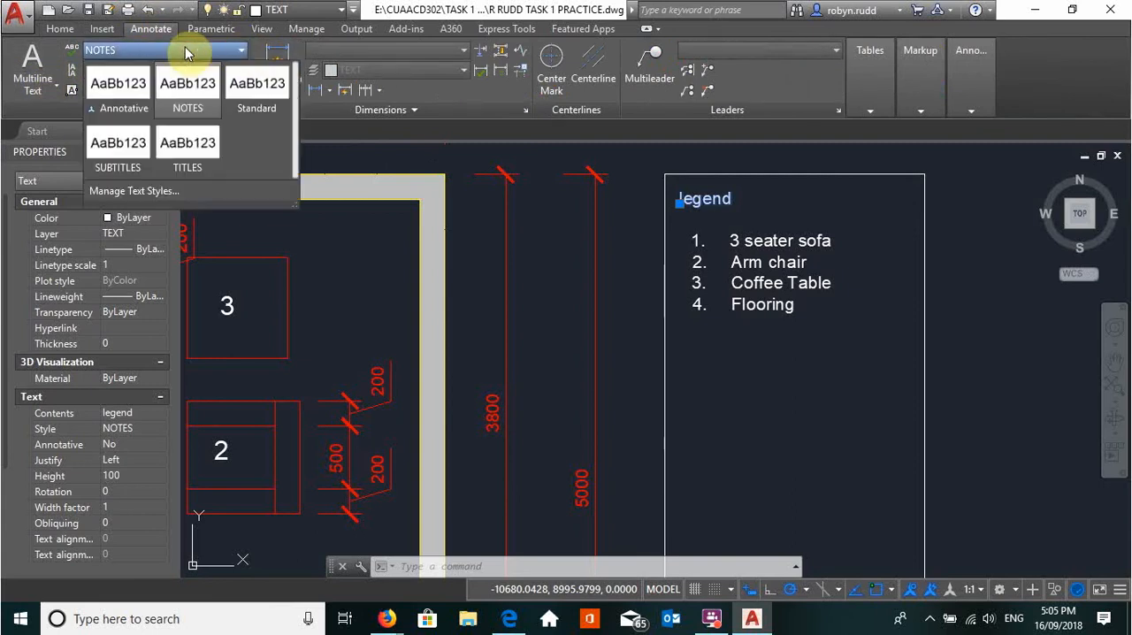
left_click(139, 156)
left_click(752, 369)
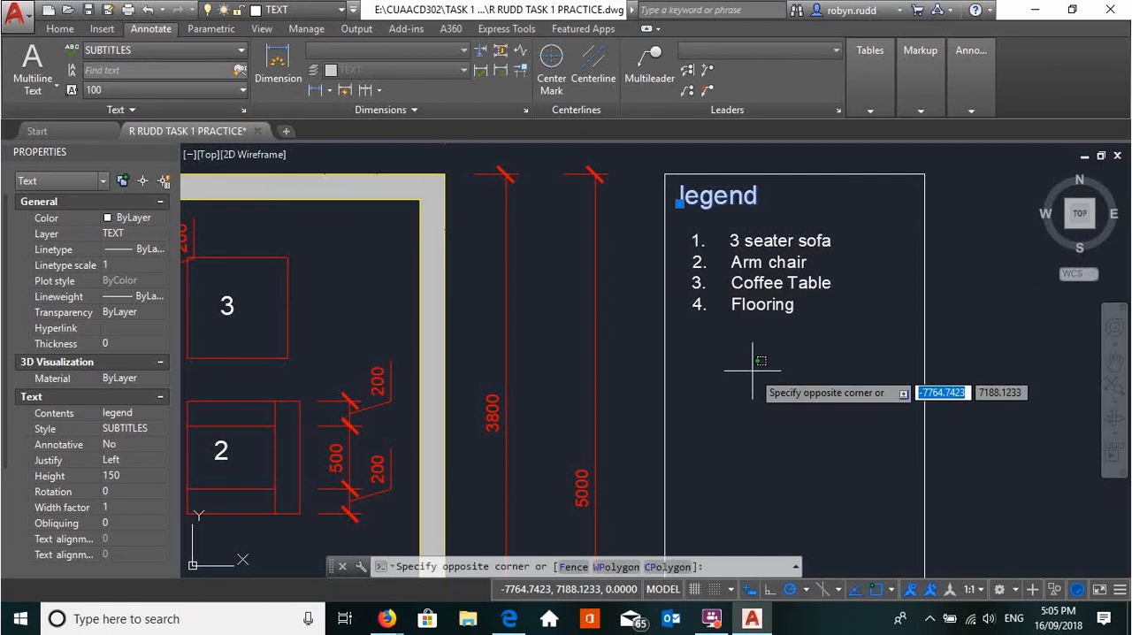
key("Escape")
left_click(758, 371)
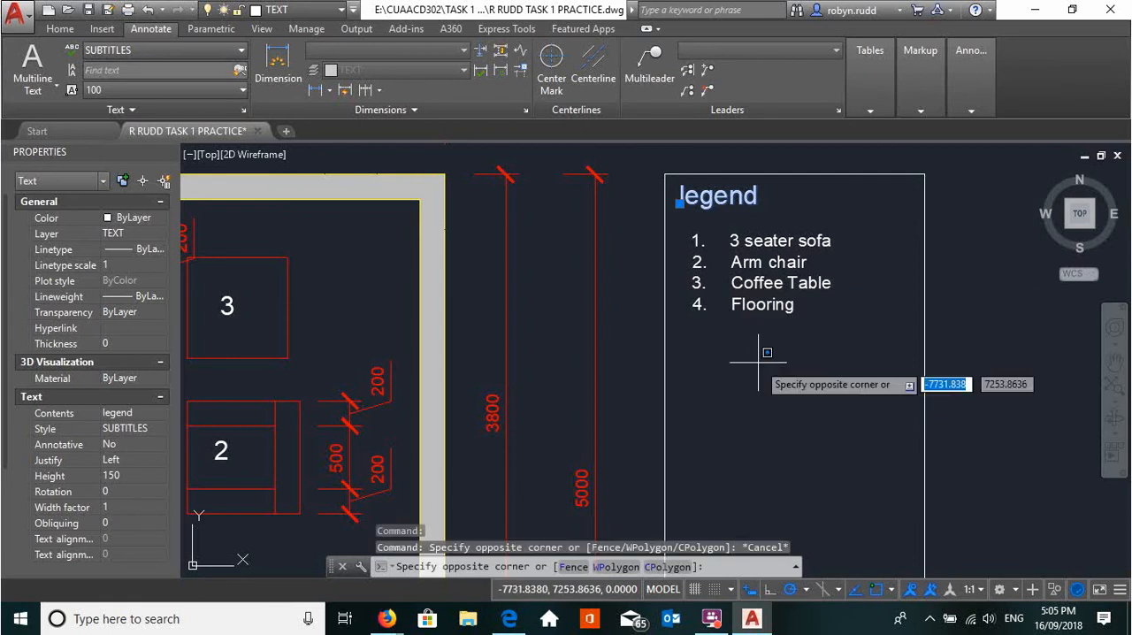
key("Return")
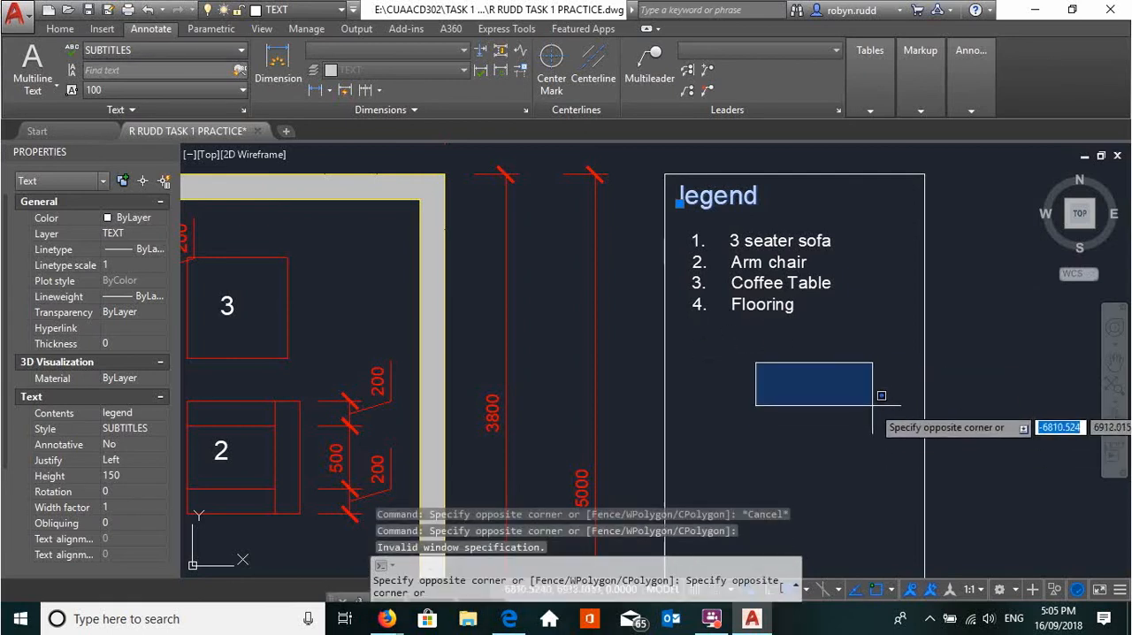
key("Escape")
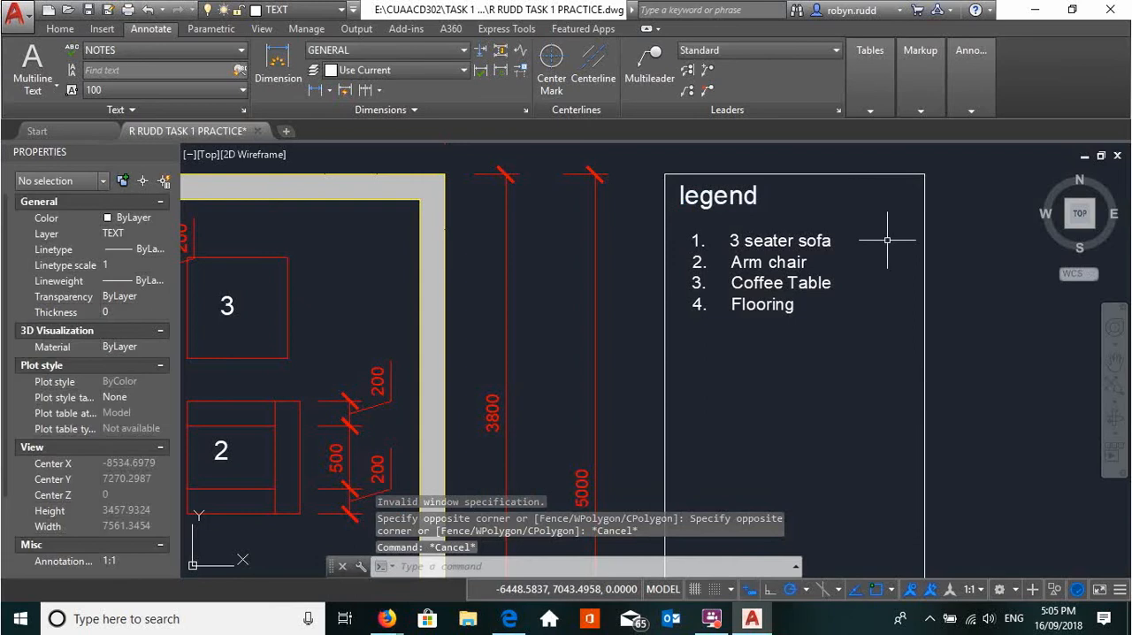
Try the NOTES text style on the number 4 in the middle of the floor plan and undo the change
middle_click_drag(796, 370, 819, 298)
scroll(821, 300, "down", 2)
scroll(357, 348, "up", 2)
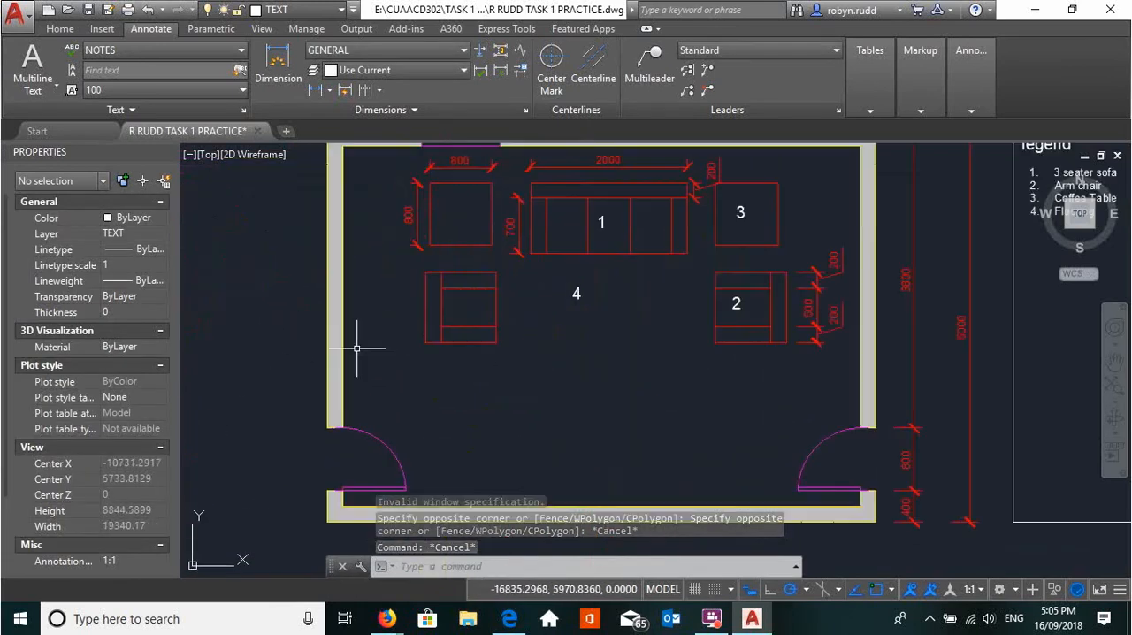
left_click(578, 293)
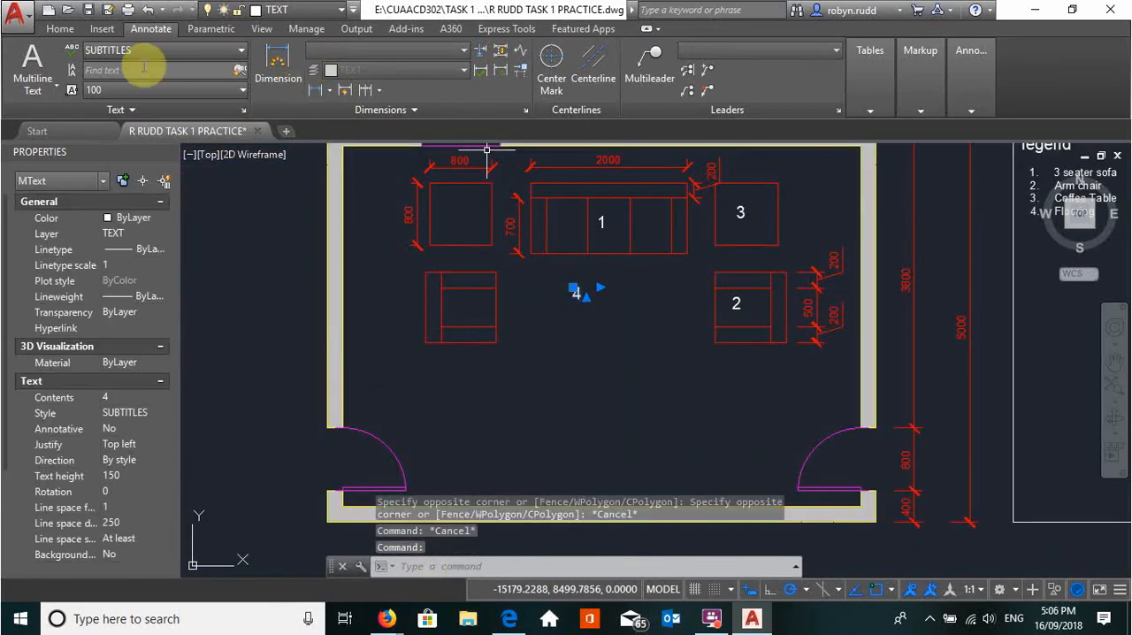
left_click(192, 50)
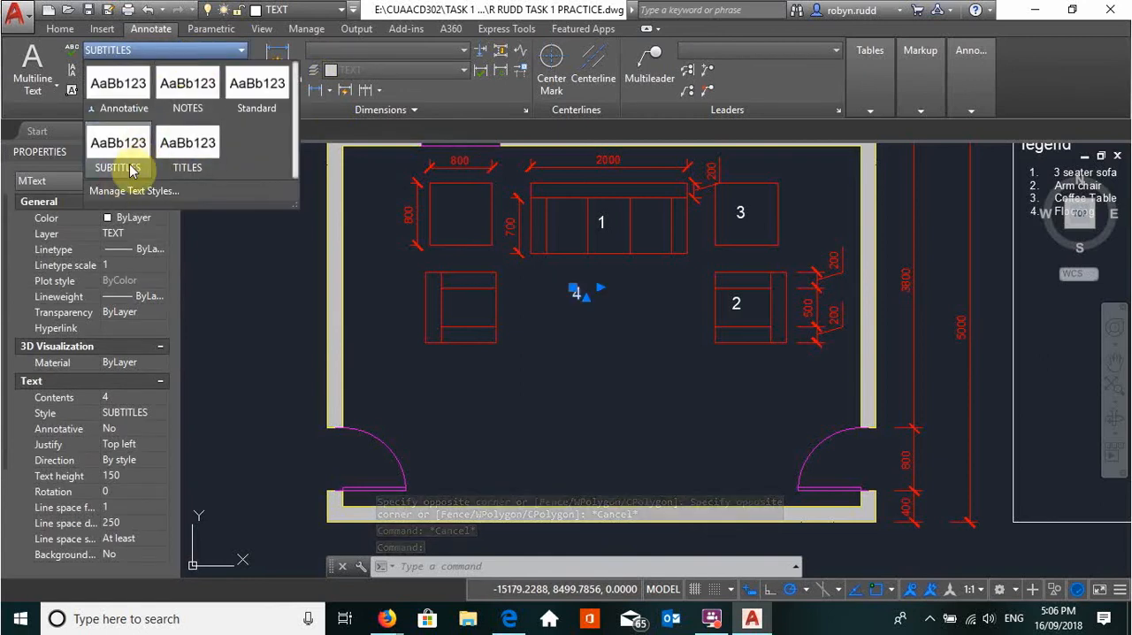
left_click(191, 110)
key("Escape")
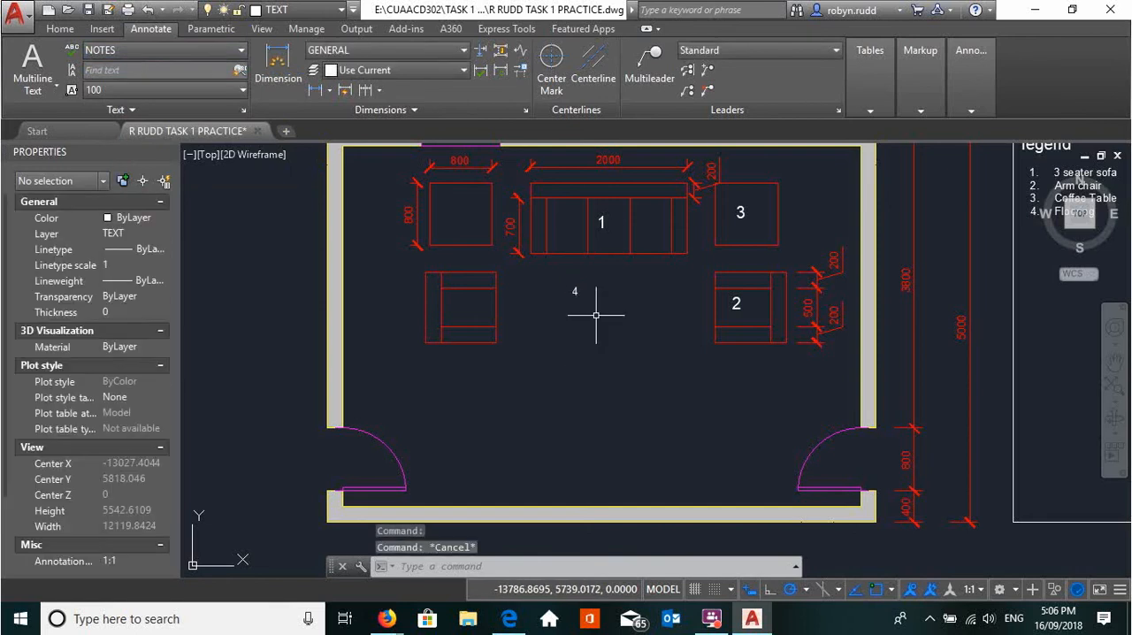
key("Escape")
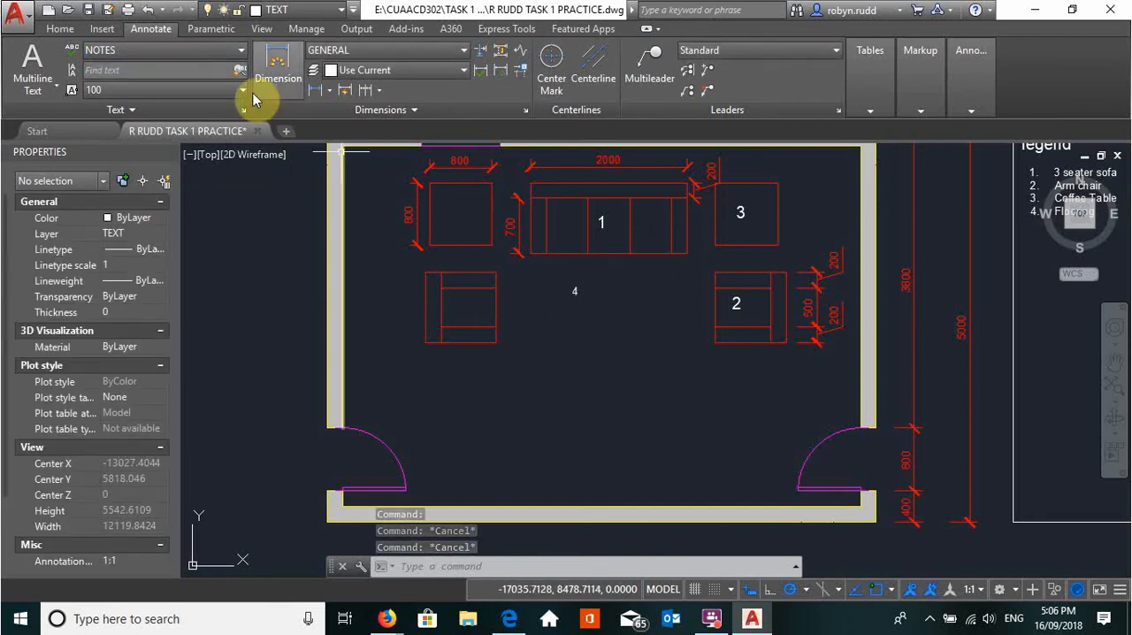
left_click(147, 10)
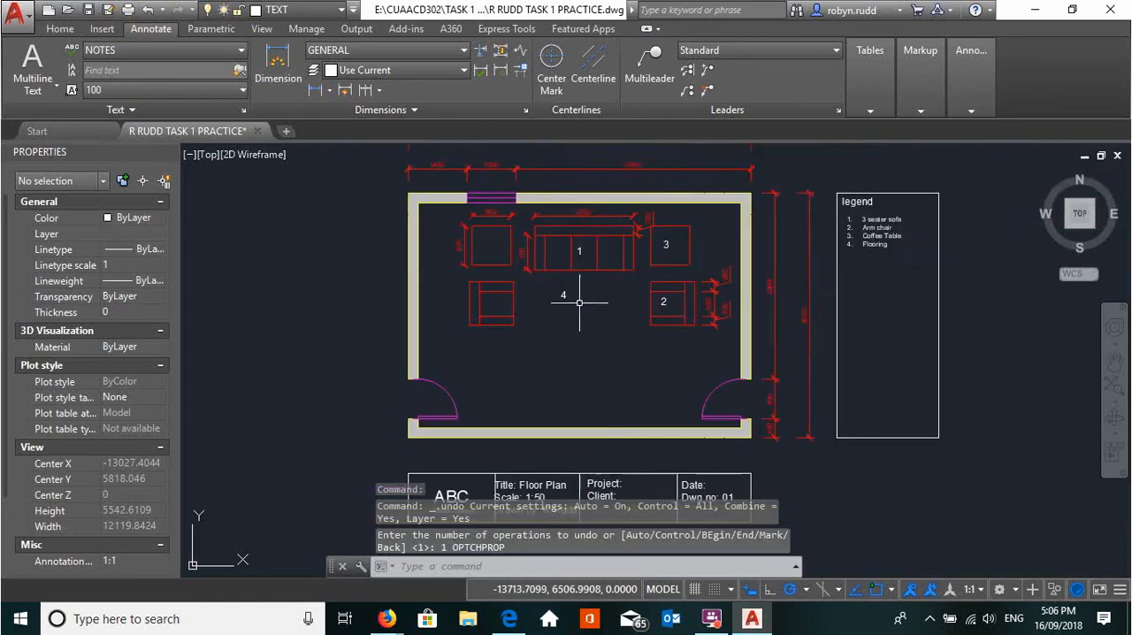
Examine the whole drawing, including the floor plan, its item numbers, the title block and the legend
mouse_move(557, 311)
middle_mouse_down()
mouse_move(540, 316)
mouse_move(409, 219)
mouse_move(443, 233)
mouse_move(442, 305)
mouse_move(463, 330)
middle_mouse_up()
scroll(436, 220, "down", 2)
scroll(442, 306, "up", 2)
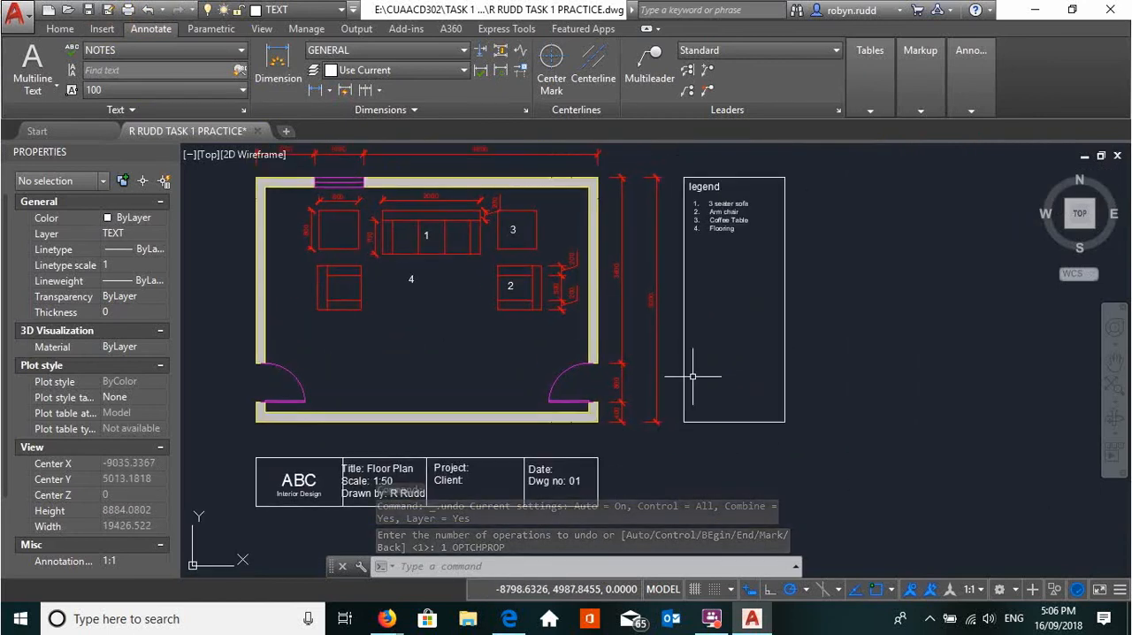
left_click(717, 422)
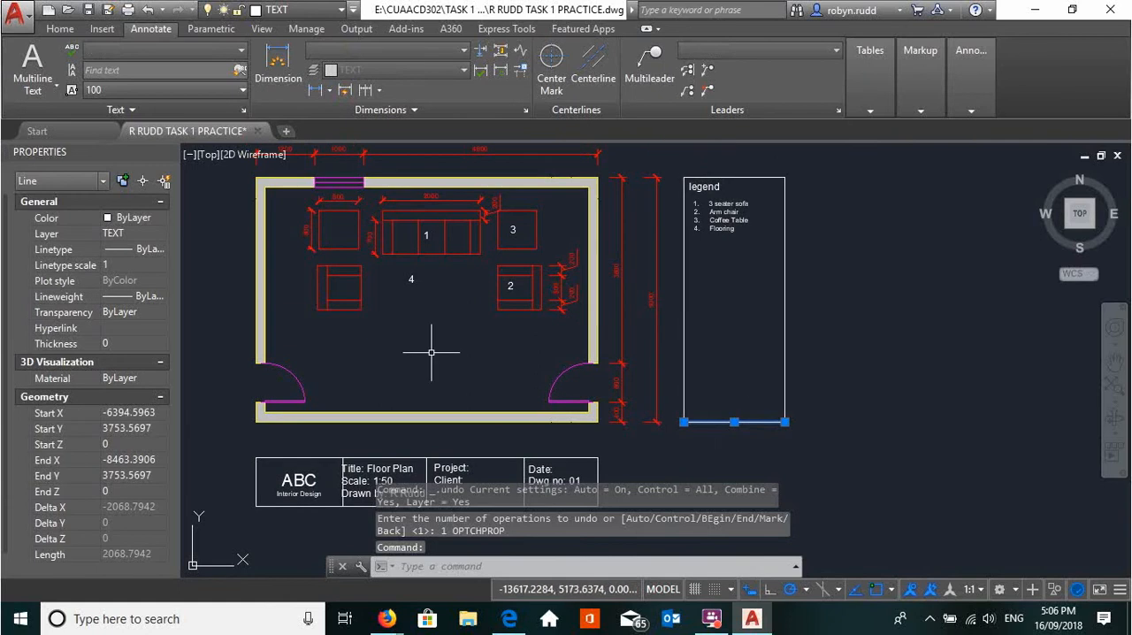
key("Escape")
key("Escape")
scroll(442, 335, "down", 2)
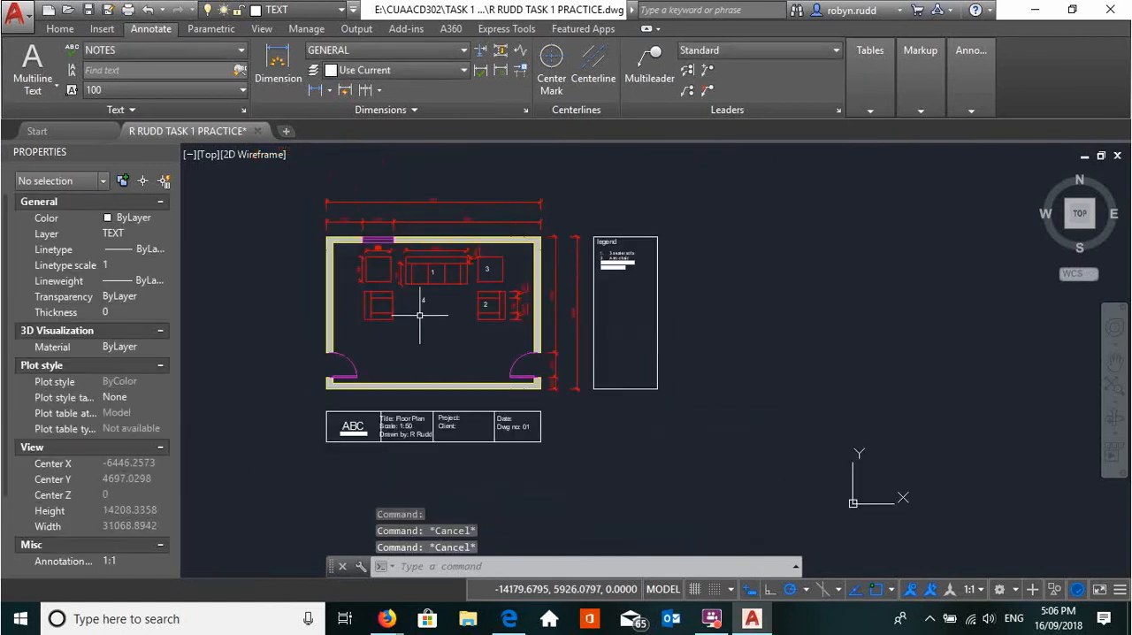
key("Escape")
scroll(625, 277, "up", 4)
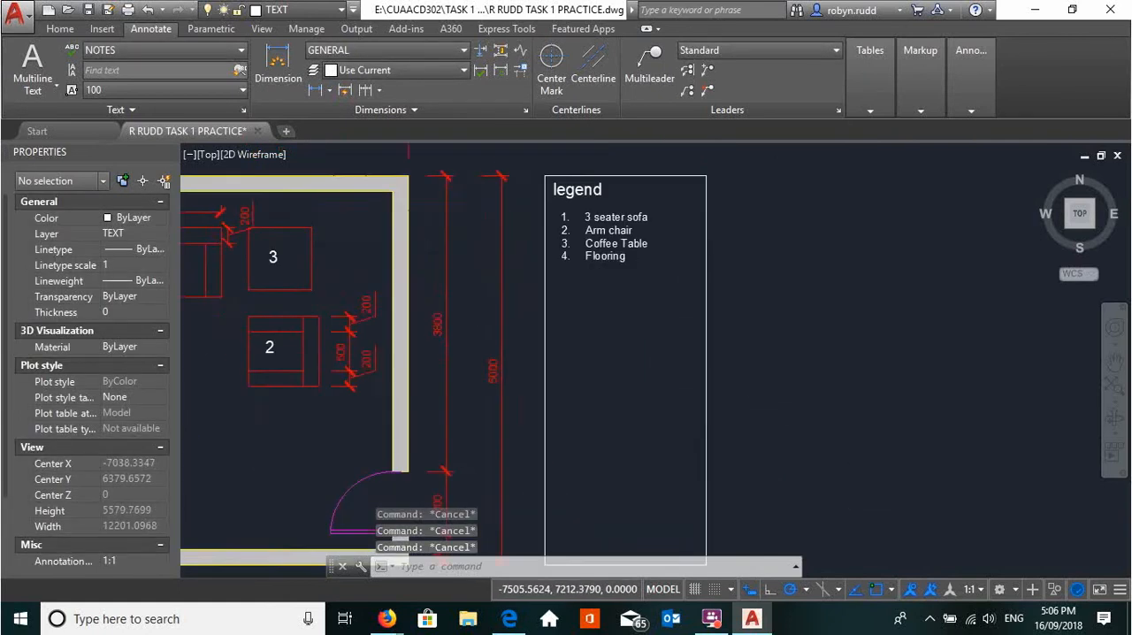
scroll(620, 296, "up", 1)
scroll(614, 299, "down", 3)
middle_click_drag(279, 346, 380, 336)
scroll(403, 328, "down", 2)
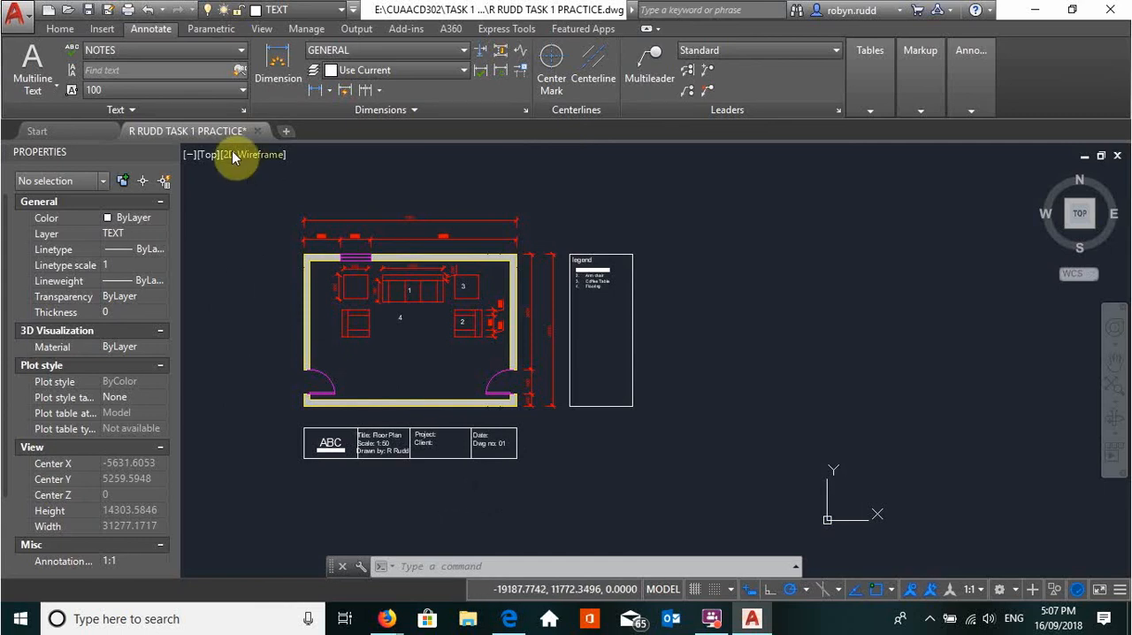
Switch to Layout1 and delete its existing viewport so the sheet is empty
mouse_move(228, 132)
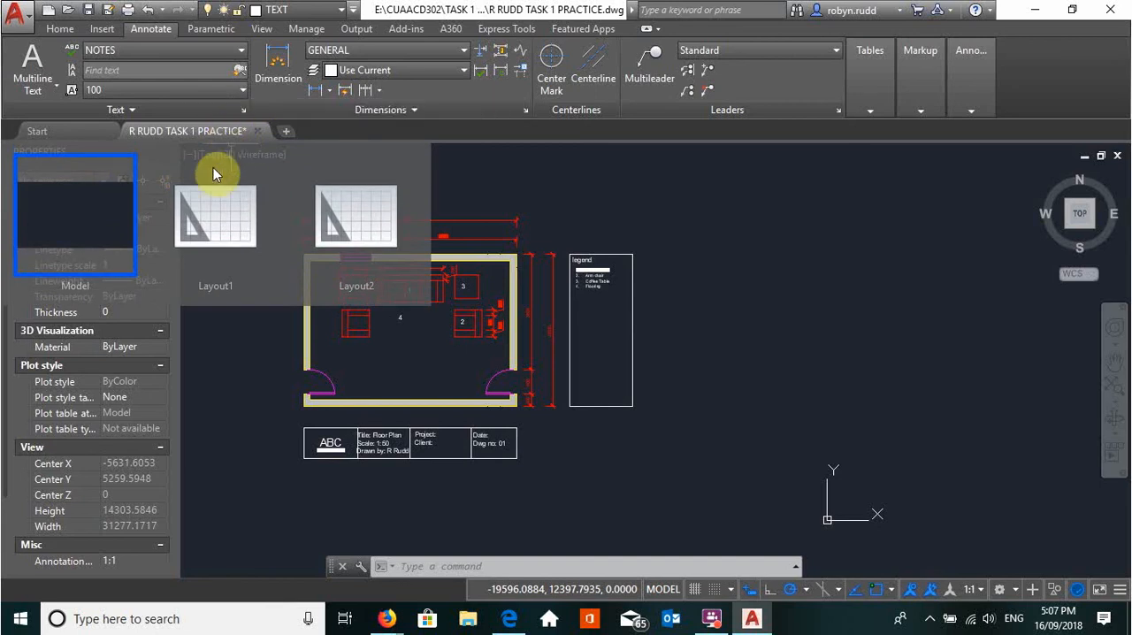
left_click(207, 225)
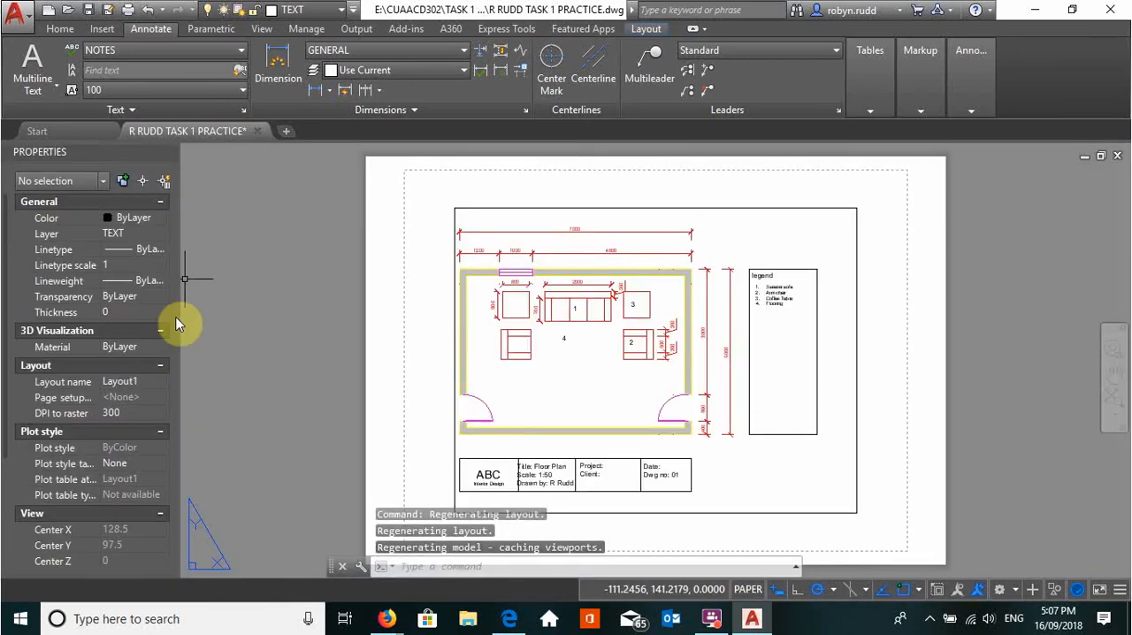
left_click(574, 208)
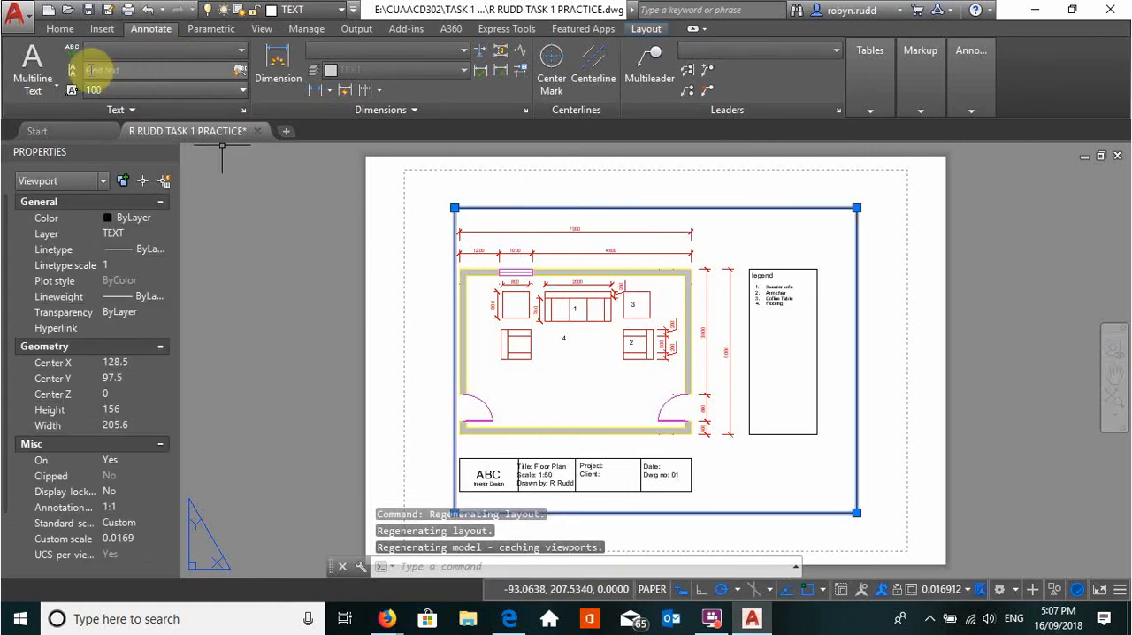
left_click(56, 34)
left_click(283, 53)
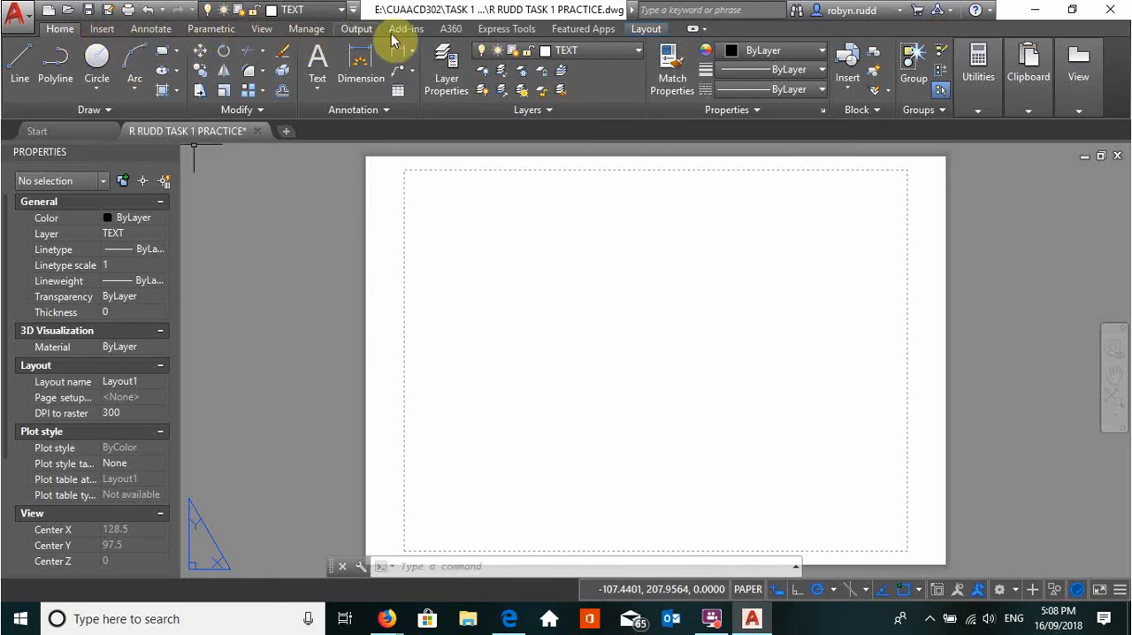
Modify the Layout1 page setup to use the AutoCAD PDF (High Quality Print).pc3 plotter
left_click(647, 29)
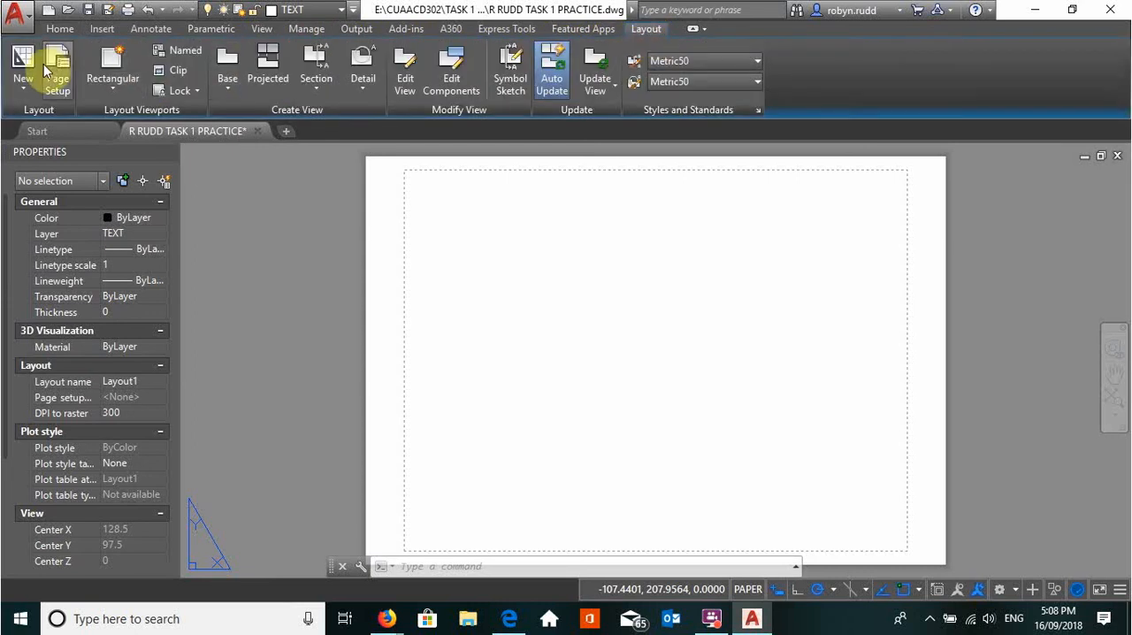
left_click(55, 89)
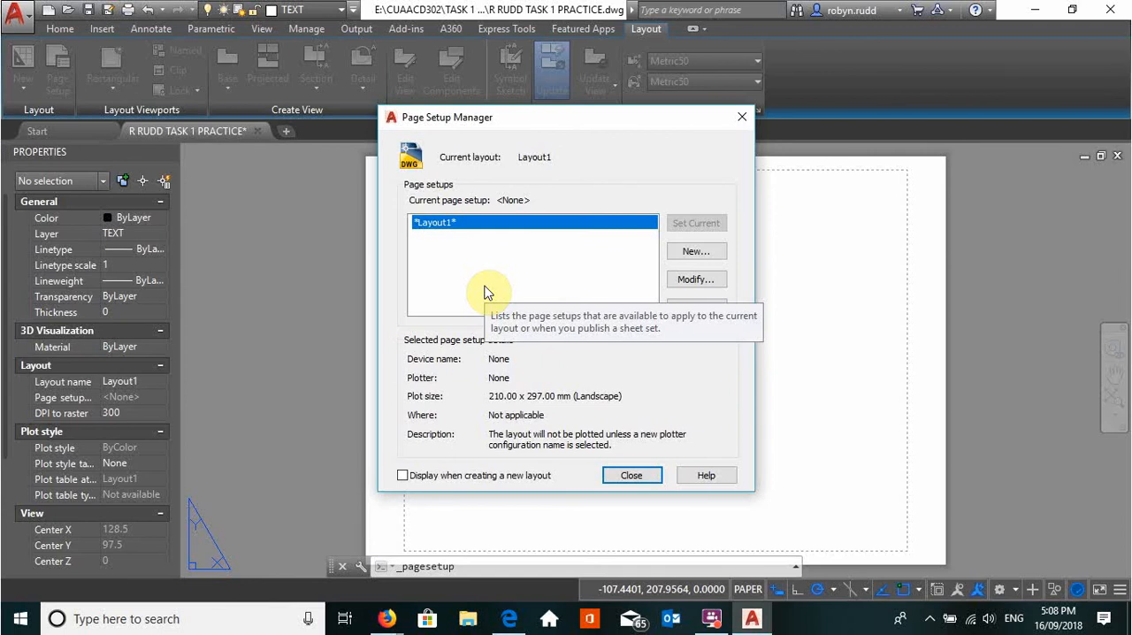
left_click(686, 285)
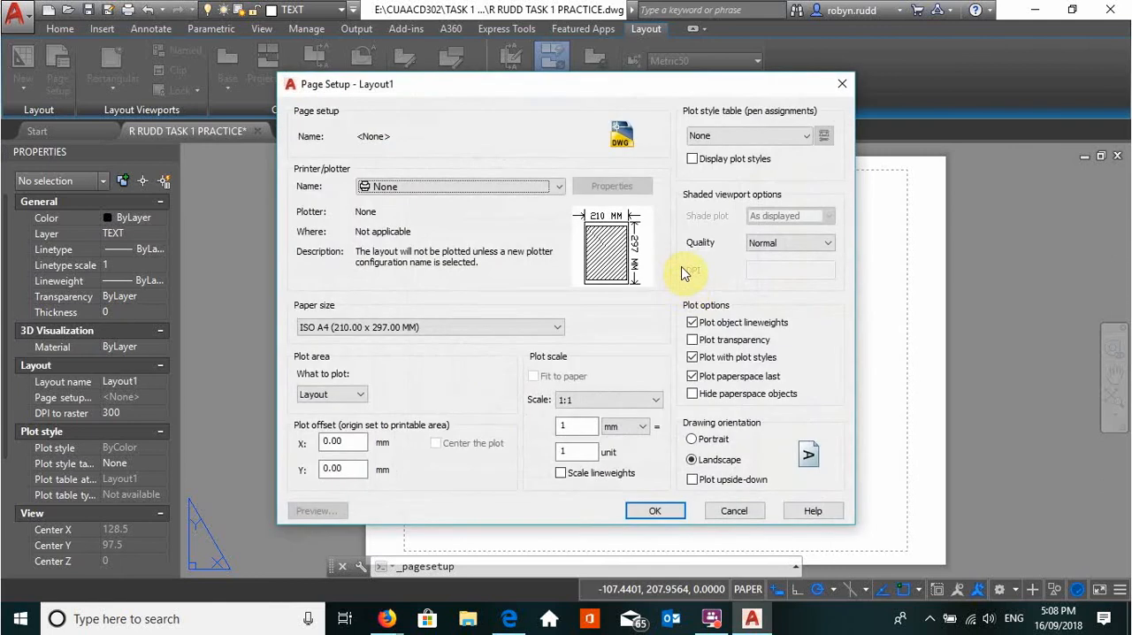
left_click(557, 186)
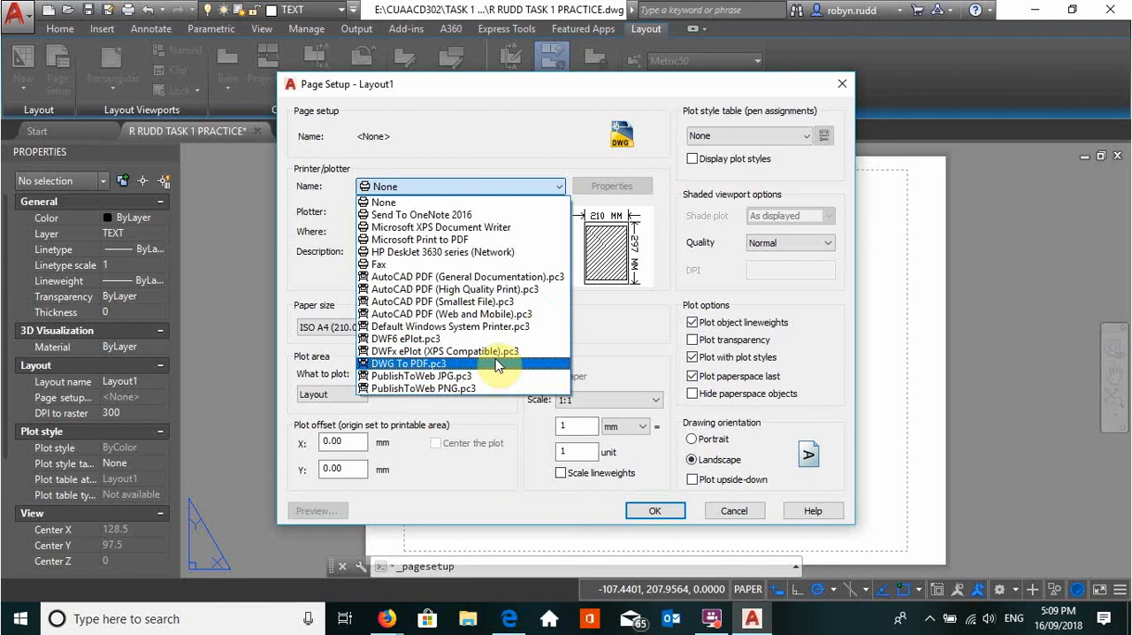
left_click(508, 289)
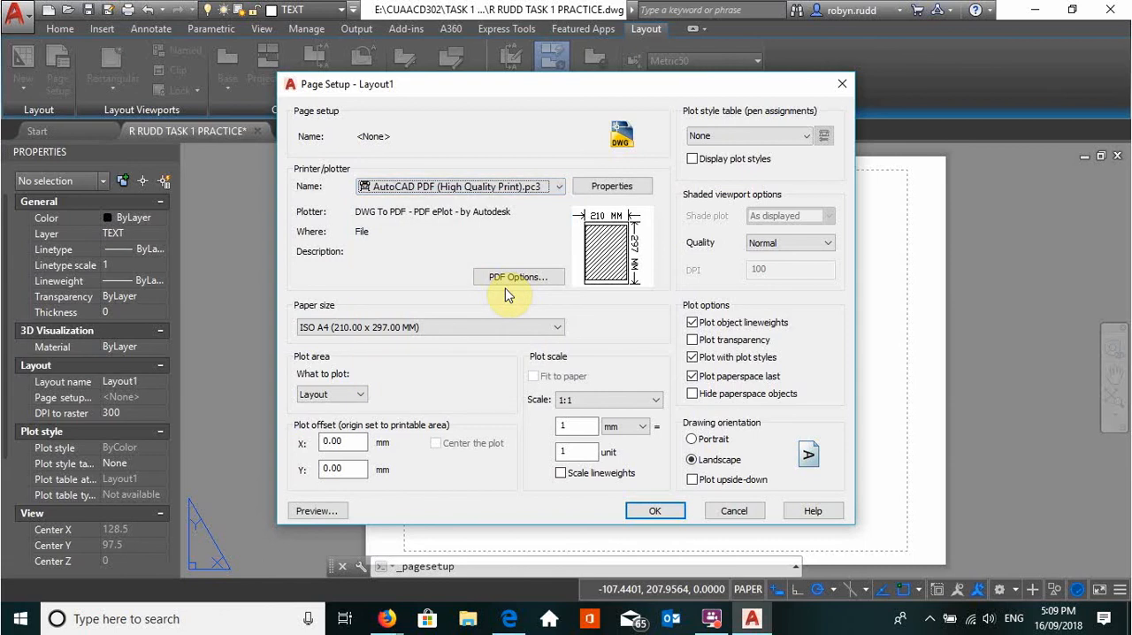
Set the paper size to ISO full bleed A4 (210.00 x 297.00 MM)
left_click(557, 327)
scroll(423, 256, "up", 15)
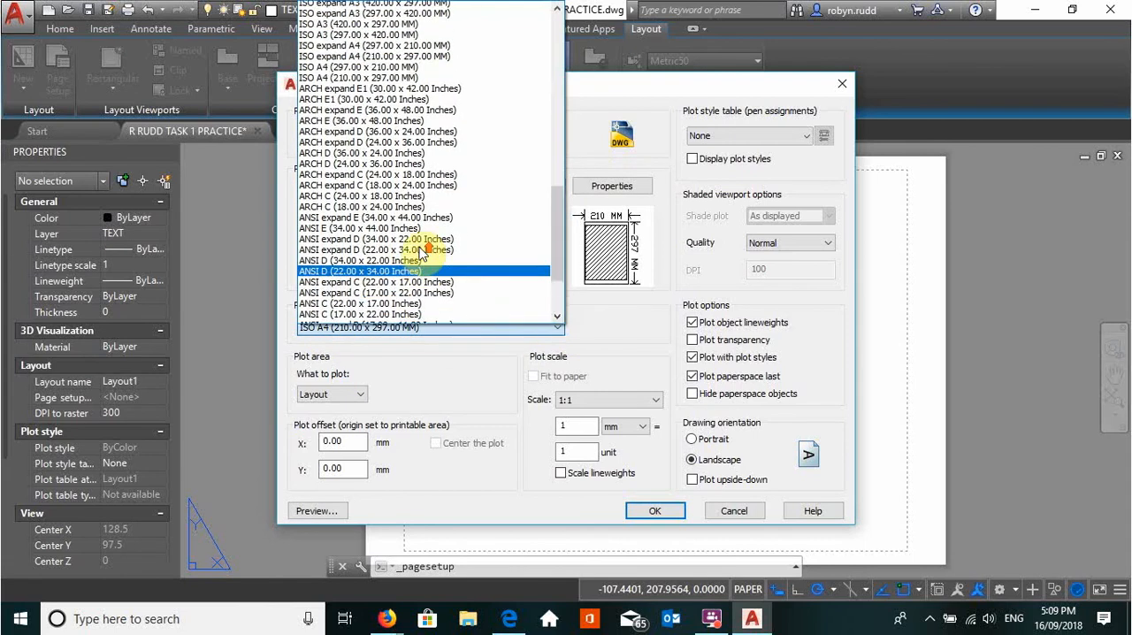
scroll(424, 243, "up", 2)
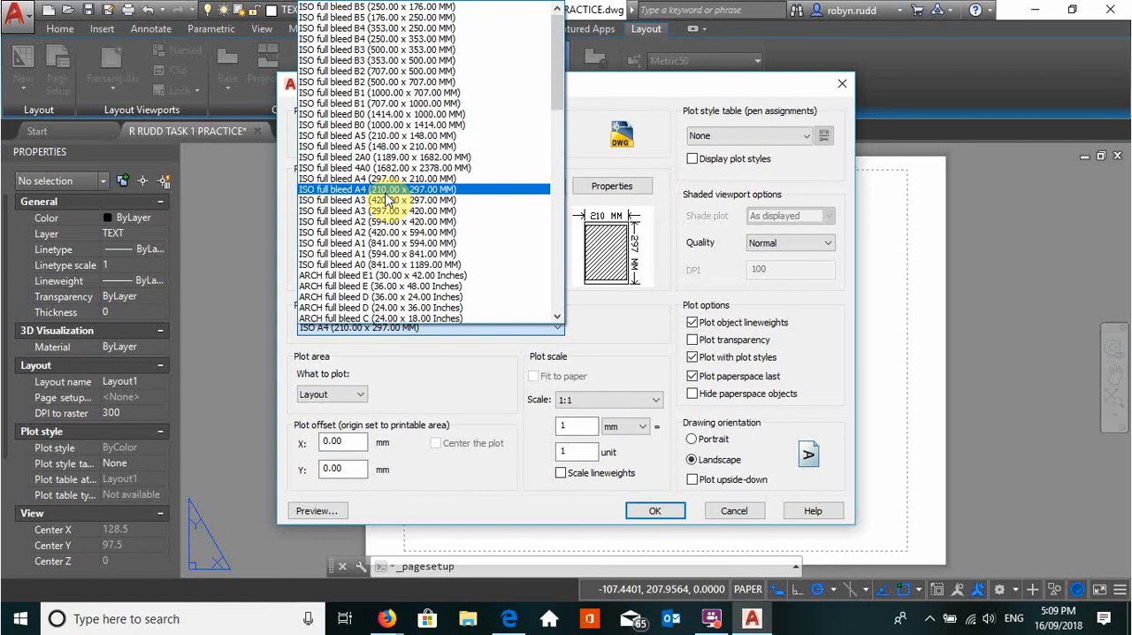
left_click(385, 191)
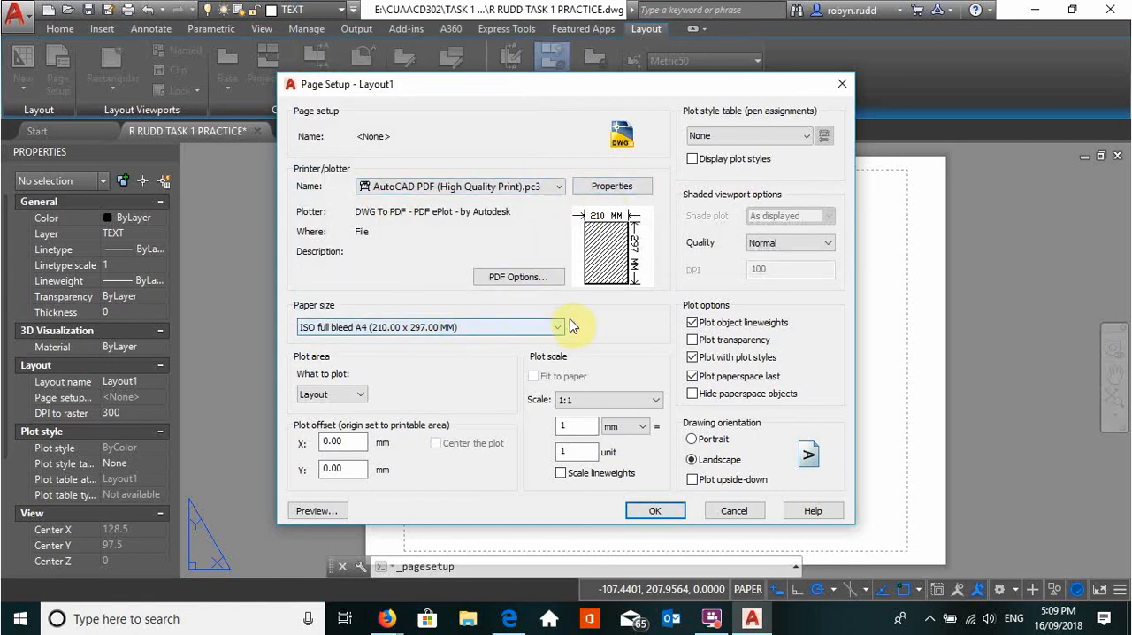
Set the paper size to ISO full bleed A3 (297.00 x 420.00 MM)
left_click(500, 326)
scroll(405, 115, "up", 6)
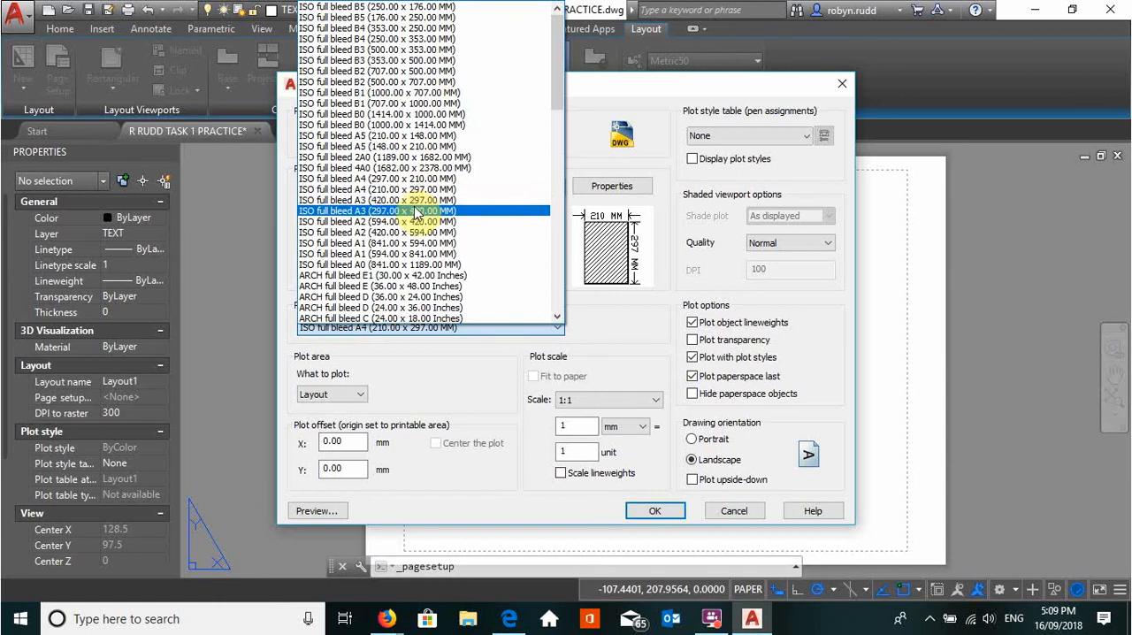
left_click(415, 210)
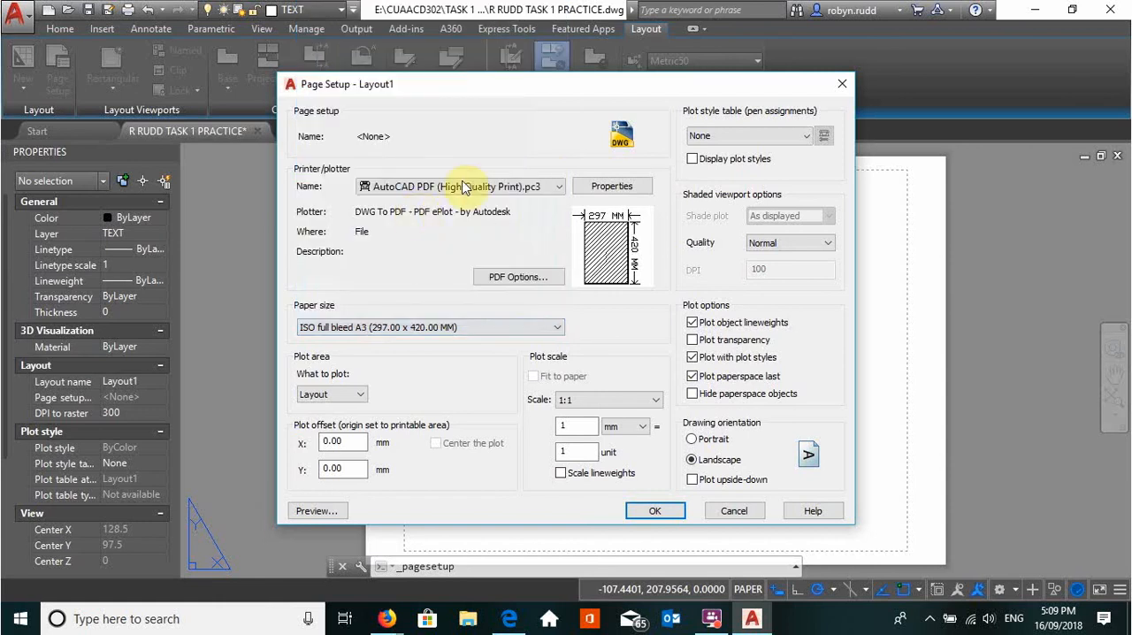
left_click(559, 327)
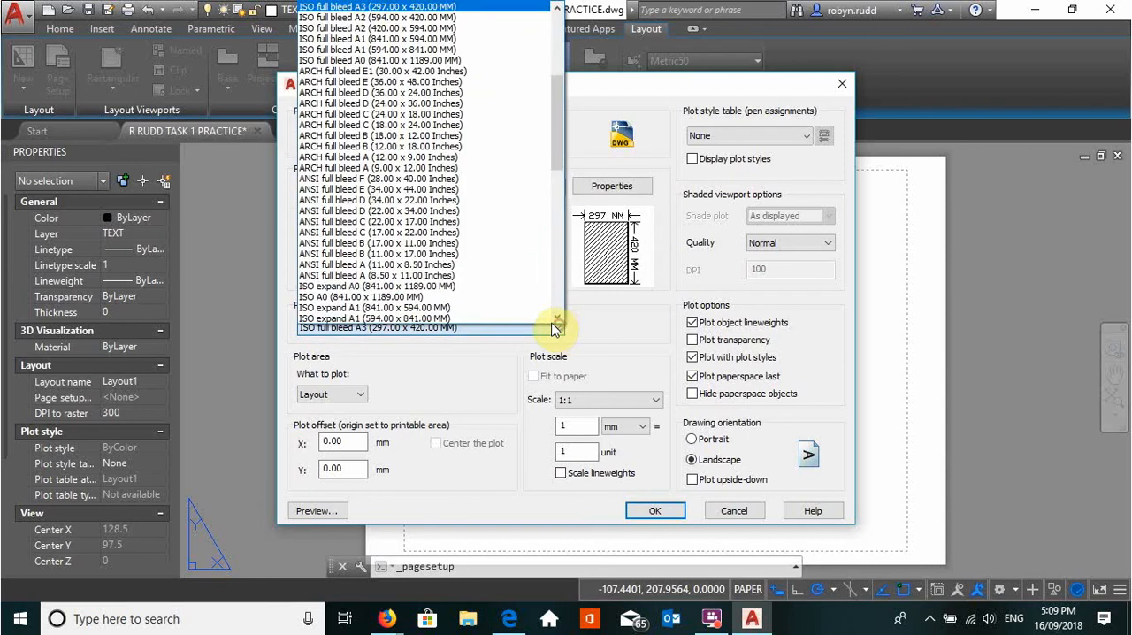
scroll(462, 182, "up", 5)
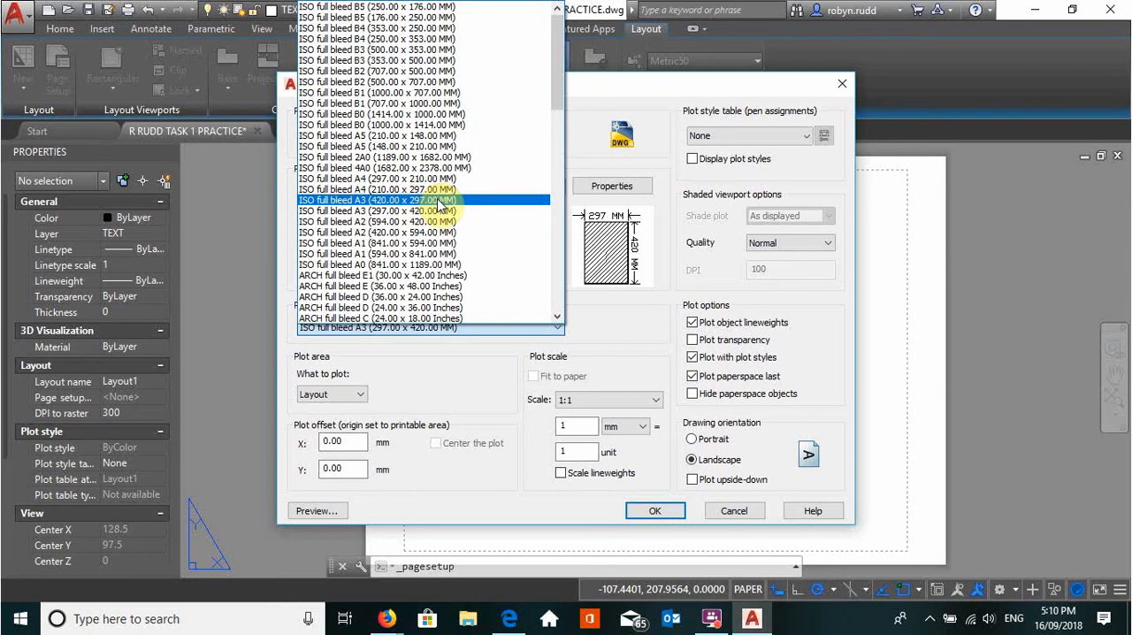
left_click(440, 215)
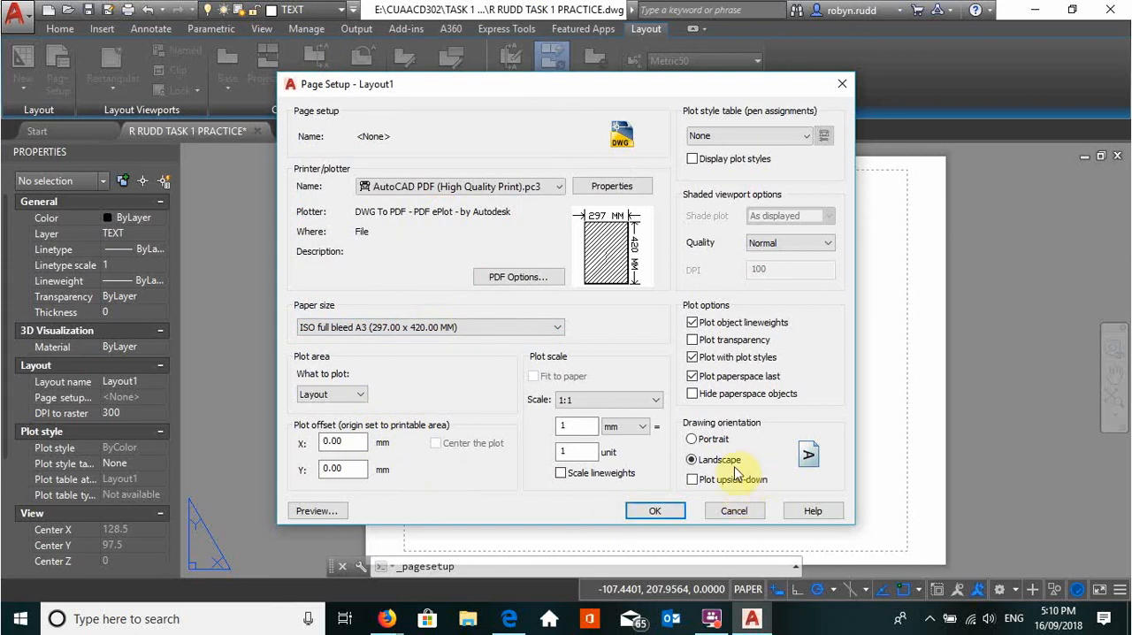
Keep the drawing orientation at Landscape, assign the acad.ctb plot style table, and apply the Layout1 page setup
left_click(693, 438)
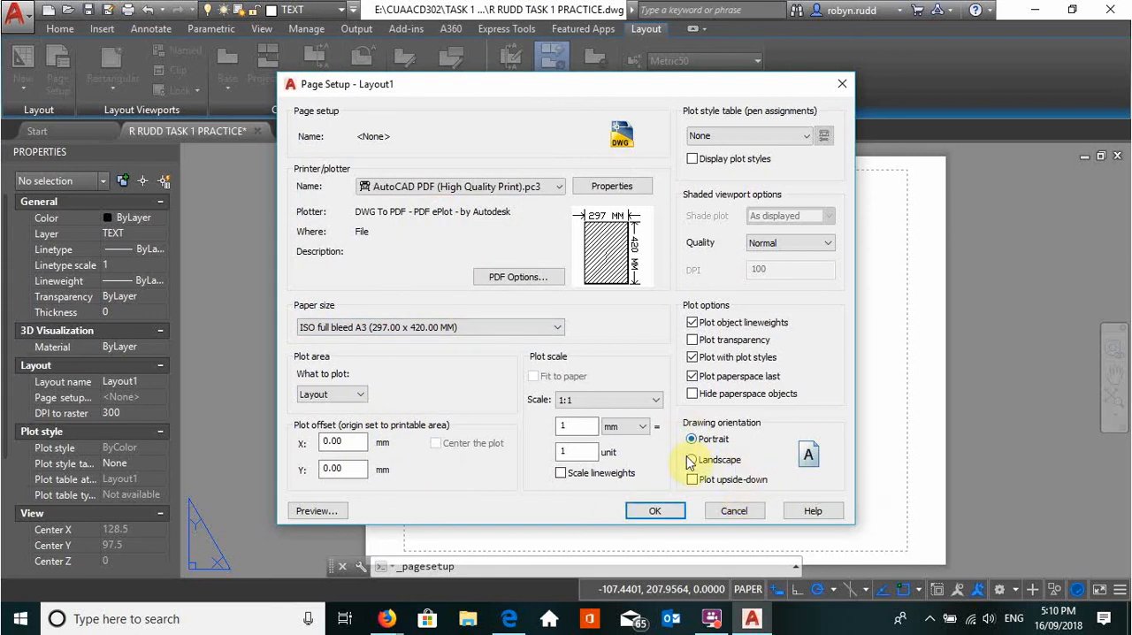
left_click(691, 460)
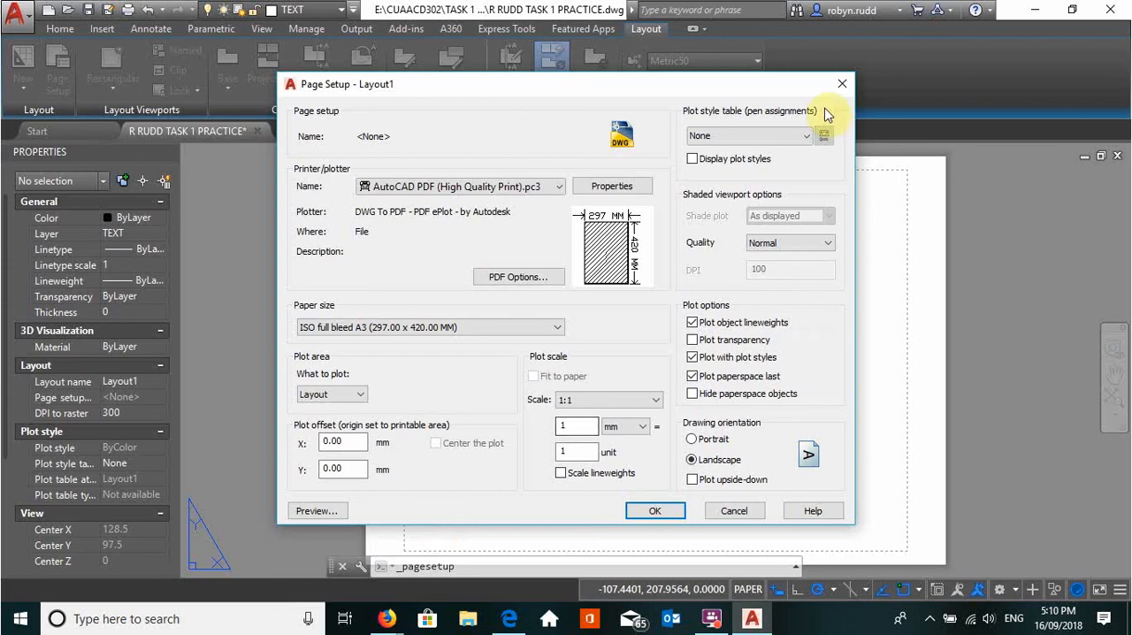
left_click(803, 136)
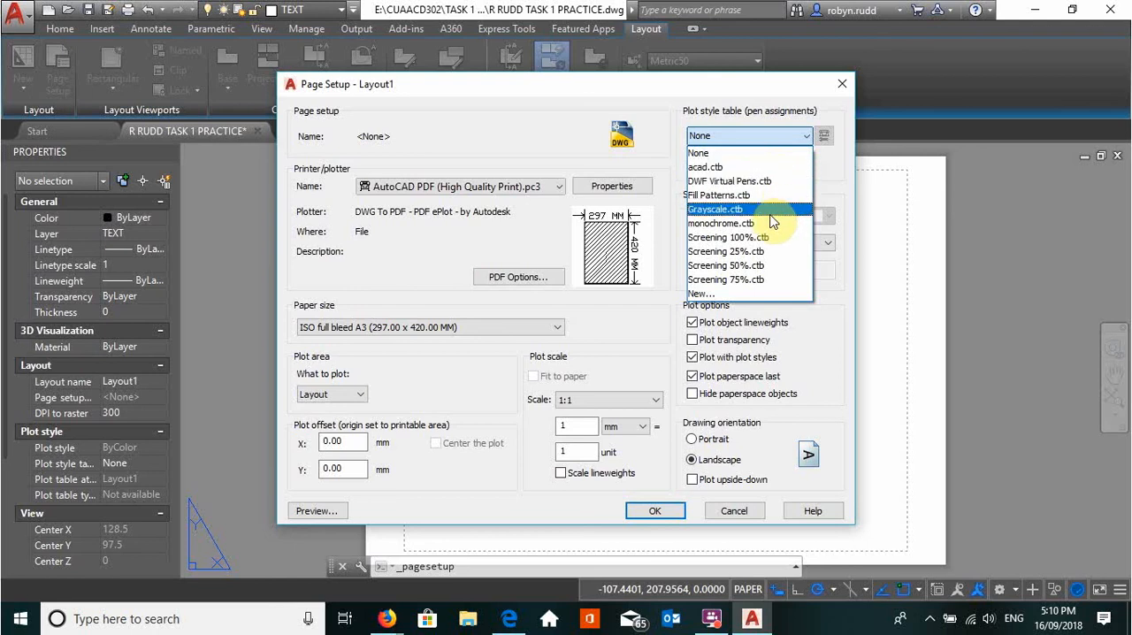
left_click(782, 168)
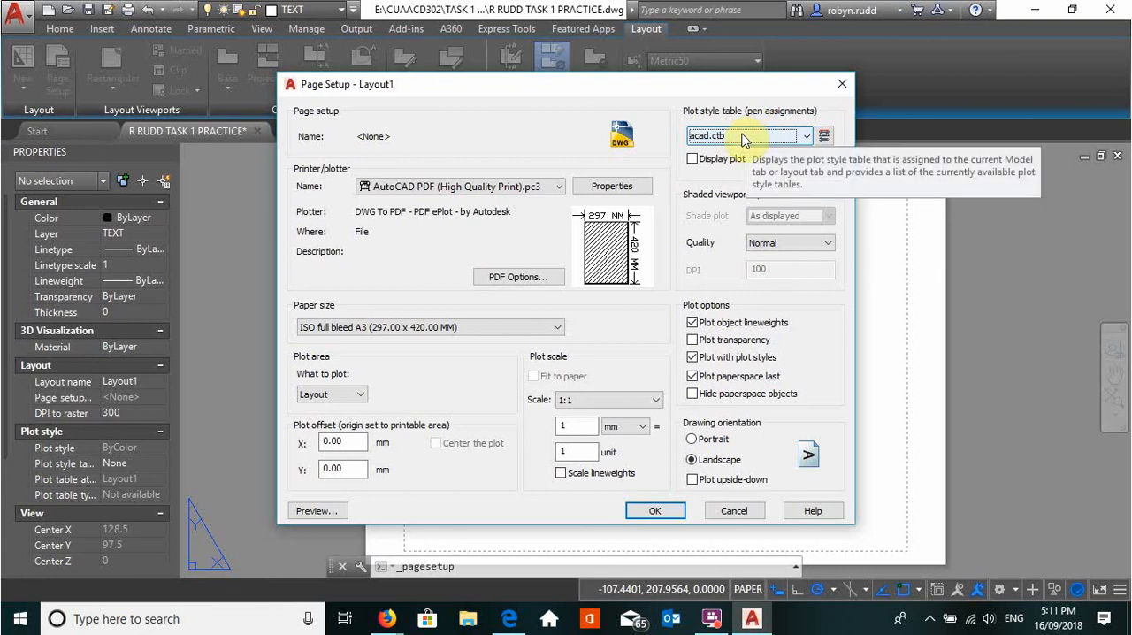
left_click(806, 136)
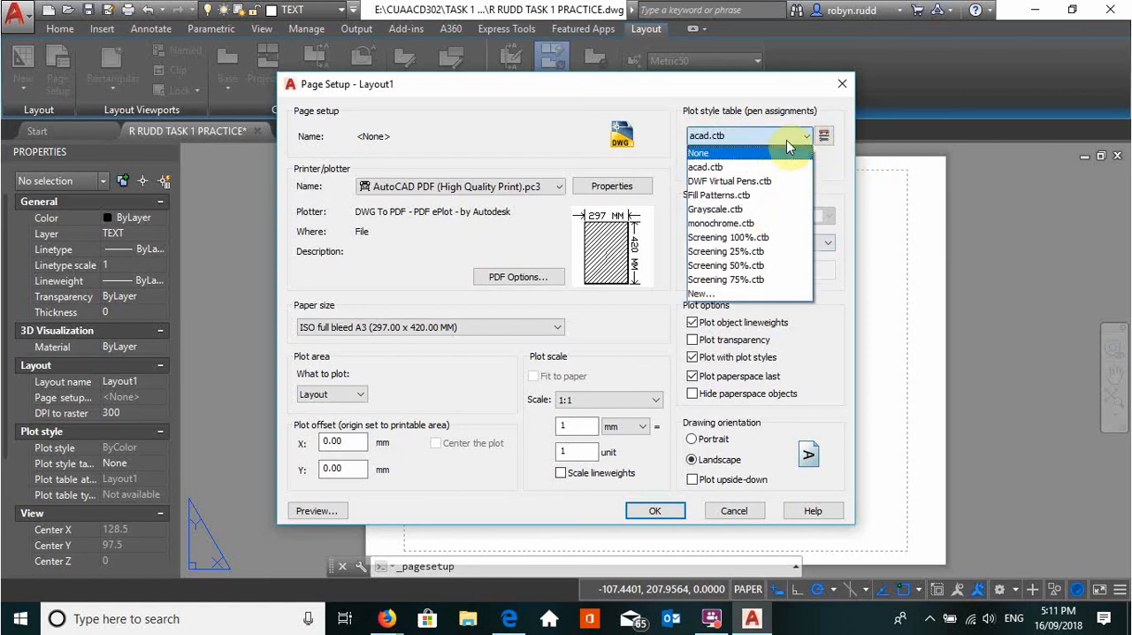
left_click(786, 140)
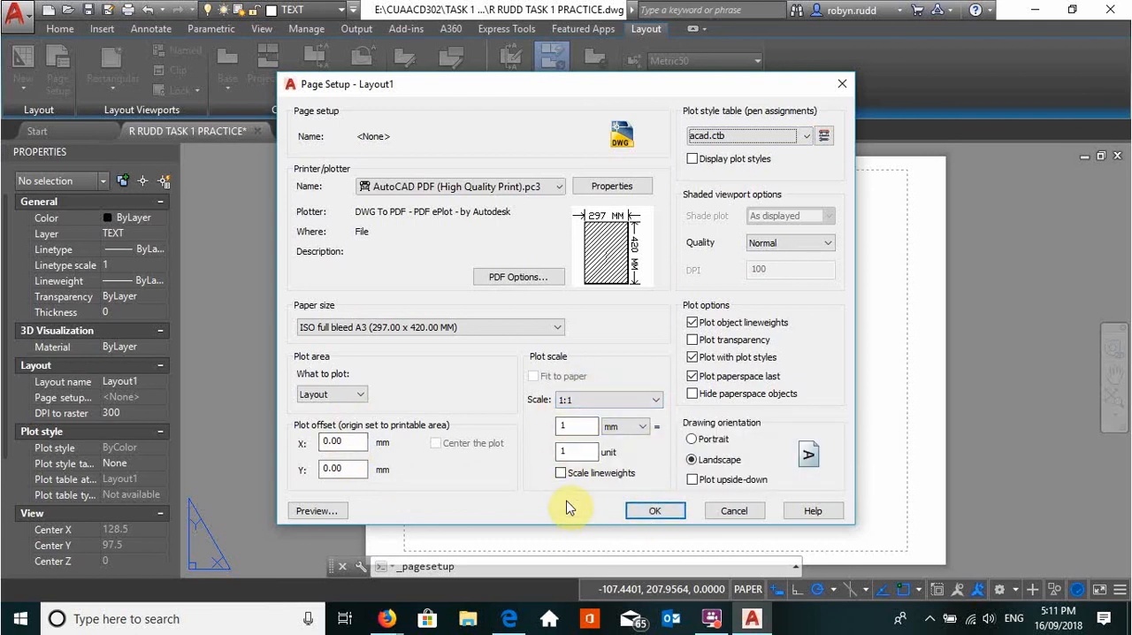
left_click(655, 511)
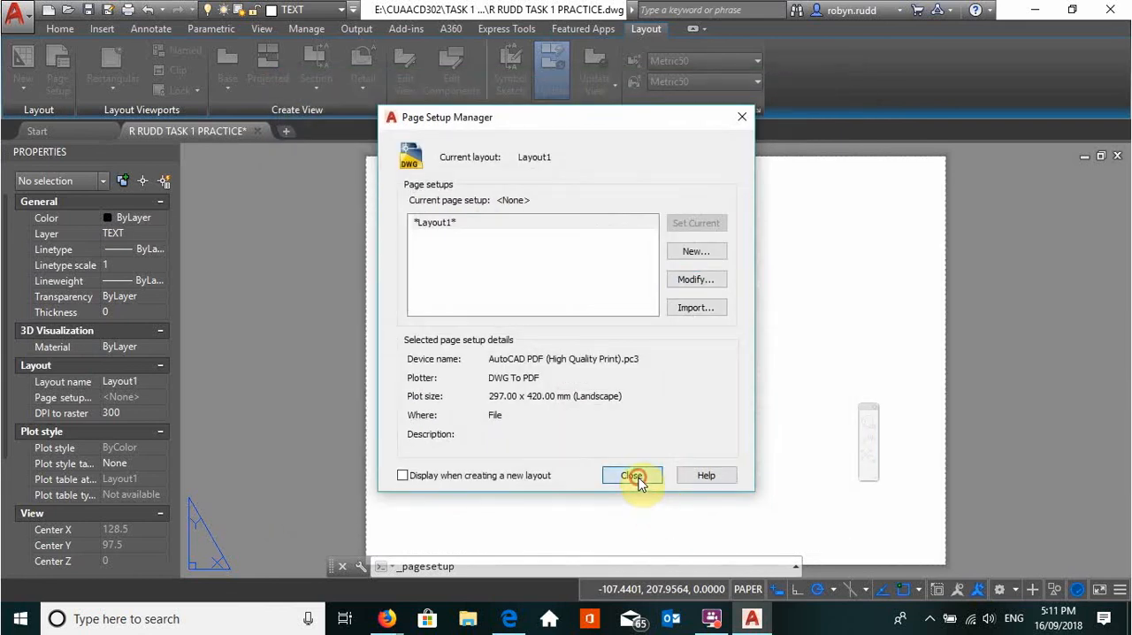
left_click(639, 484)
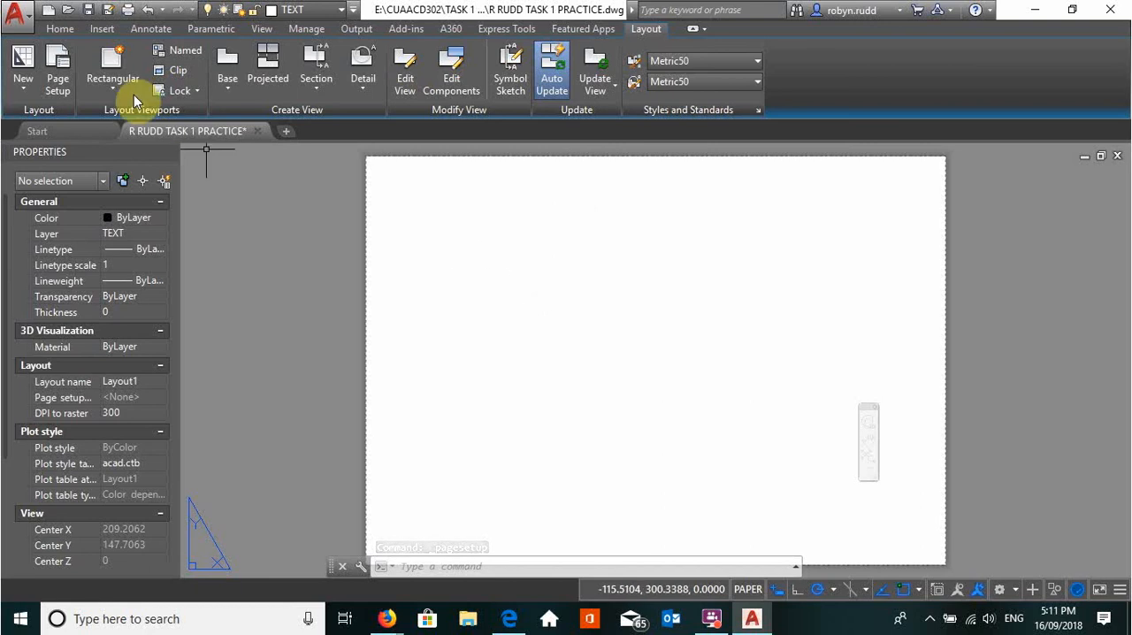
Make VIEW PORT the current layer
left_click(58, 29)
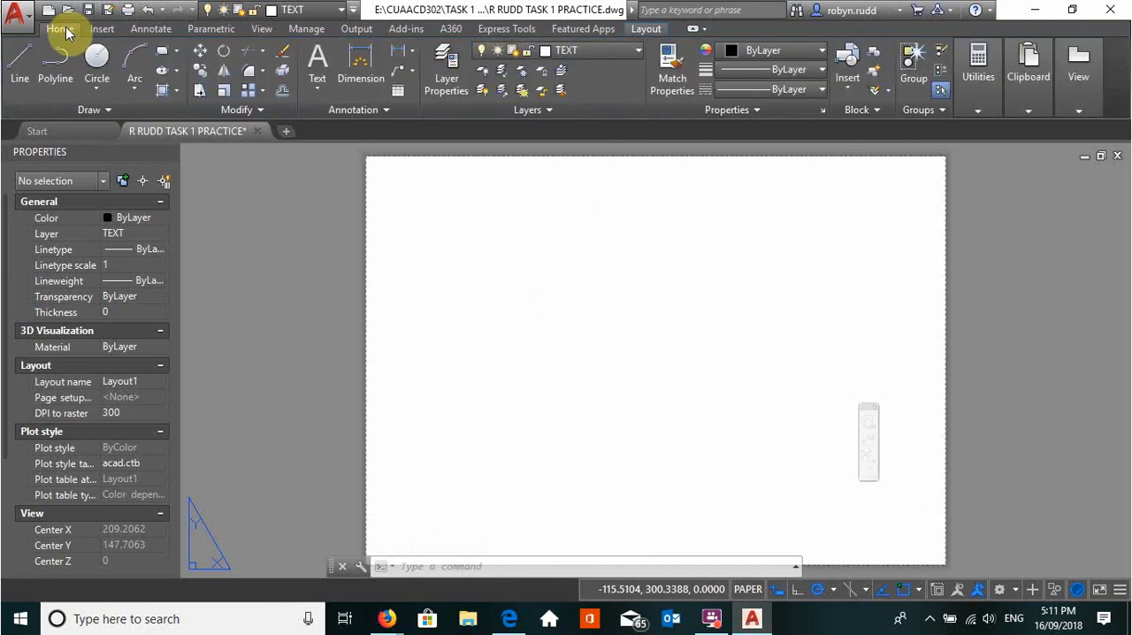
left_click(641, 52)
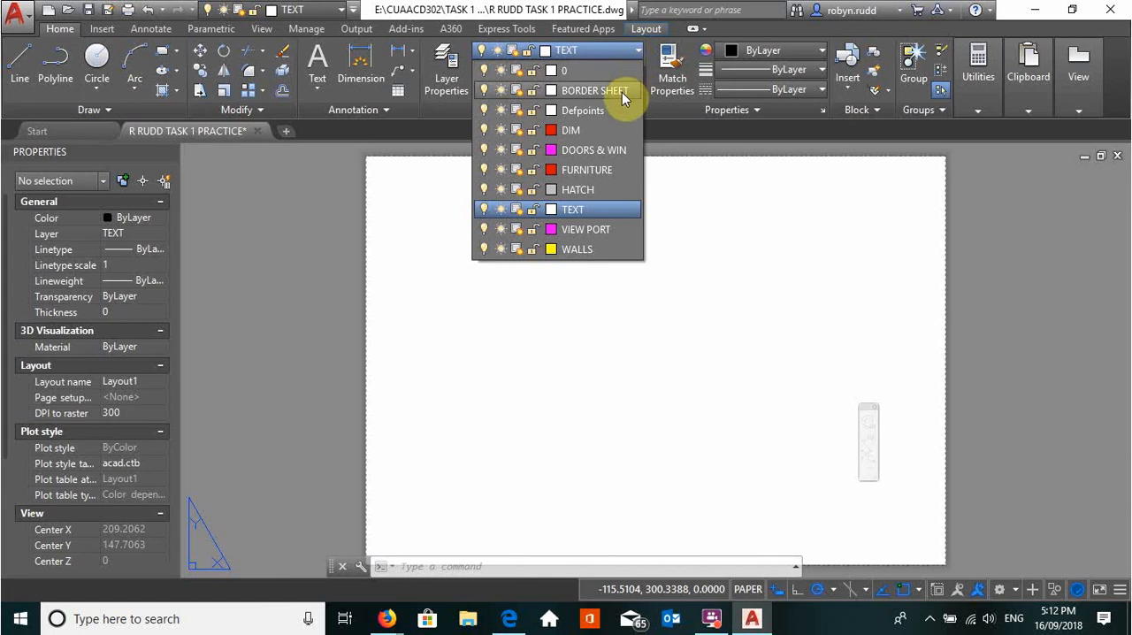
left_click(610, 229)
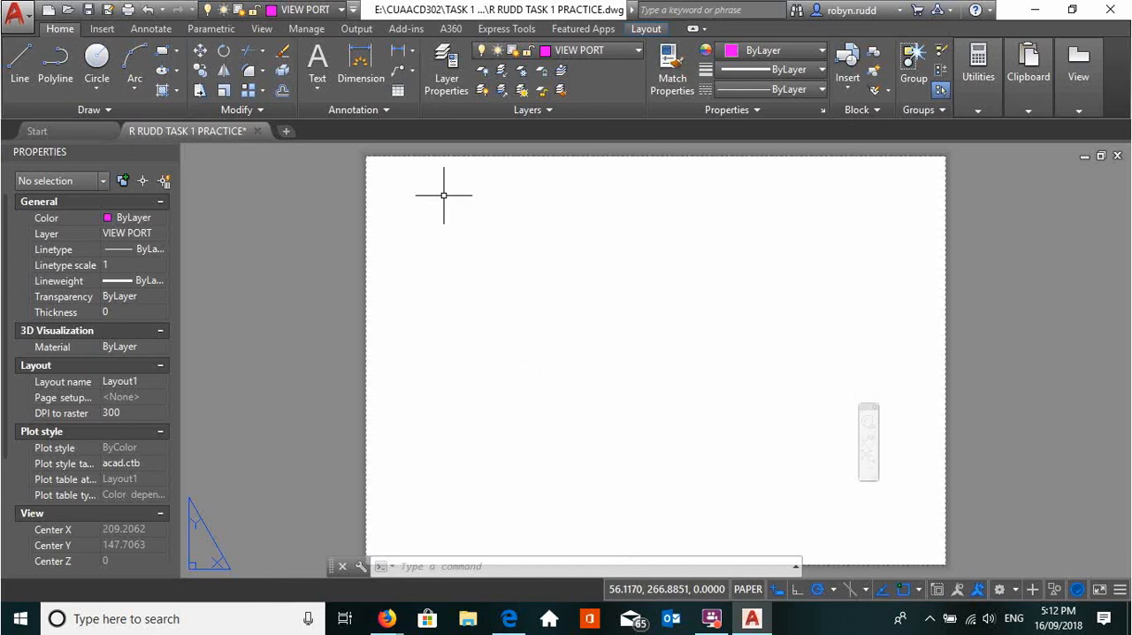
Create a single viewport on the sheet with VPORTS, leaving a margin of about 5 mm inside the paper edges
type("vpo")
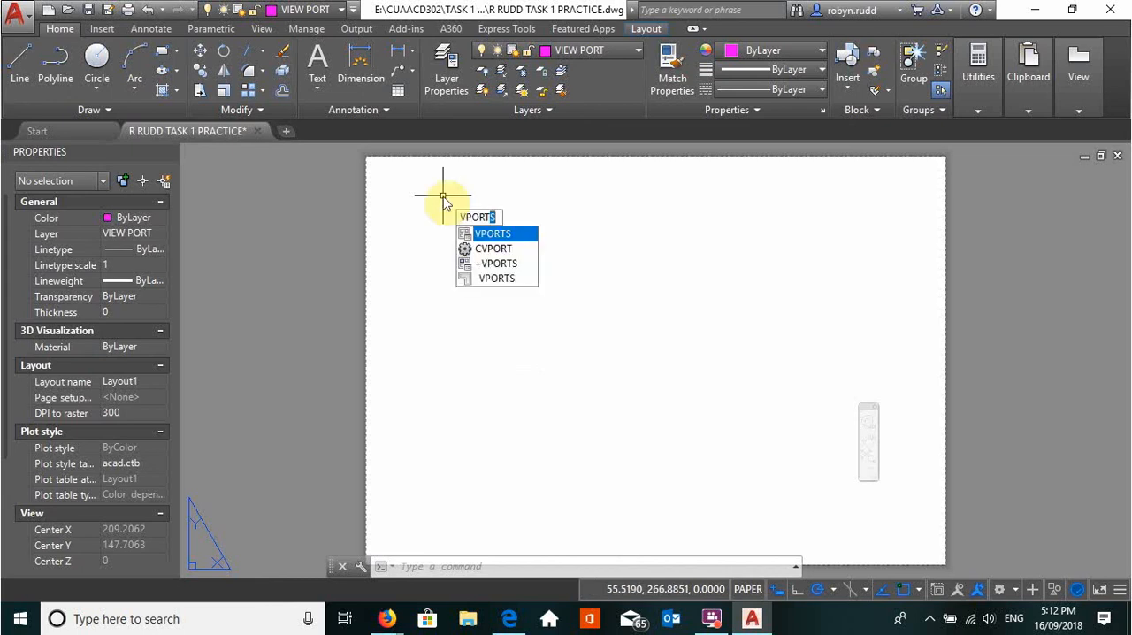
left_click(501, 234)
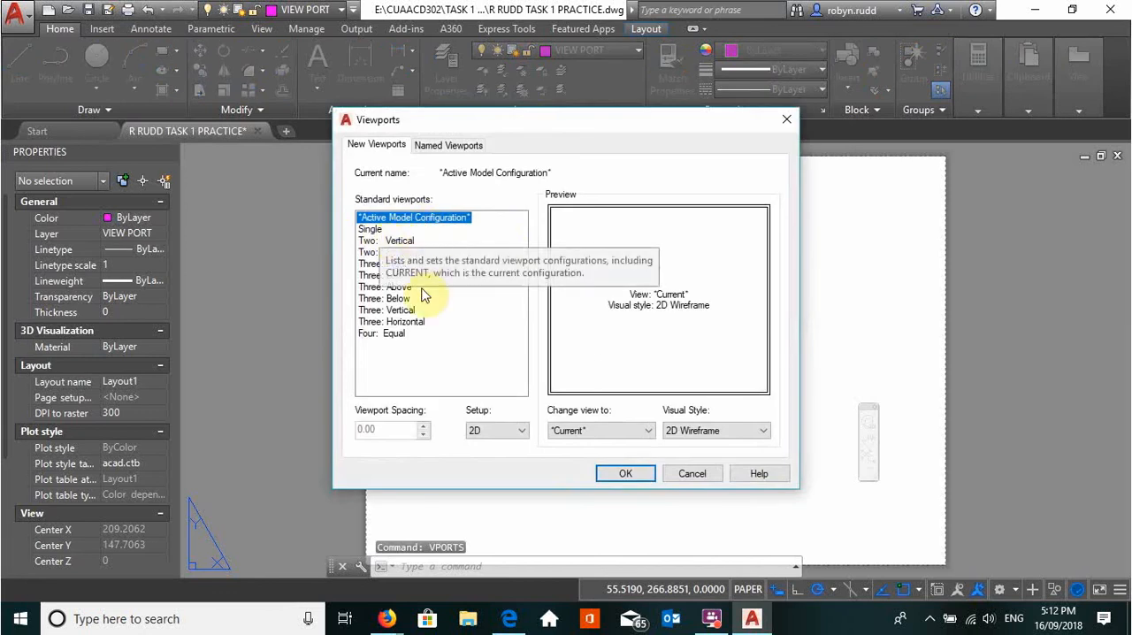
left_click(372, 230)
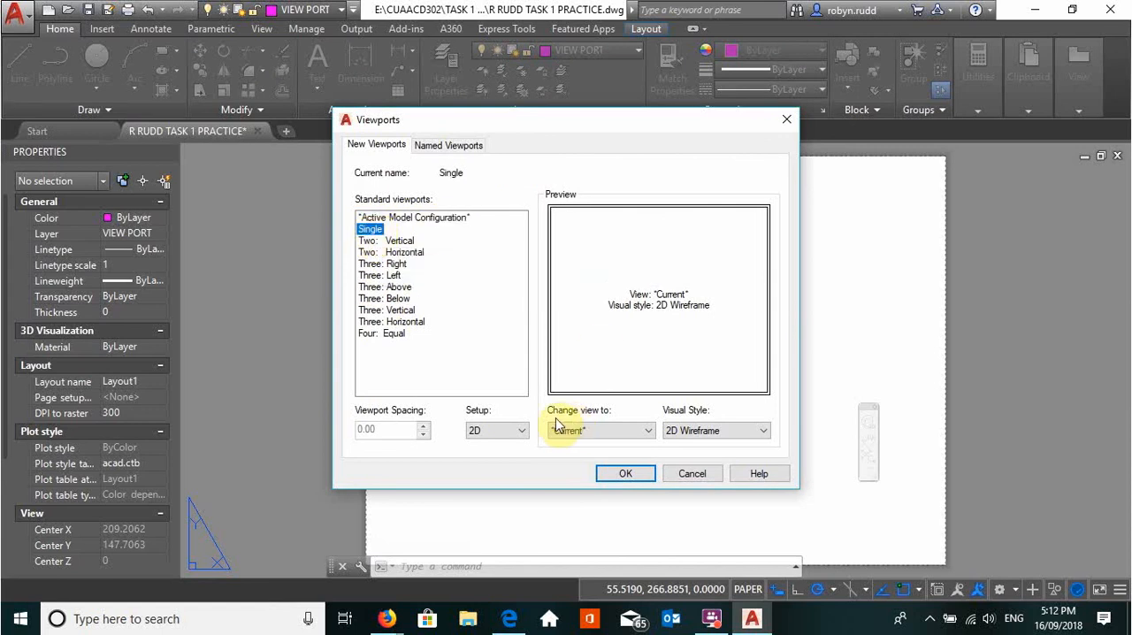
left_click(626, 474)
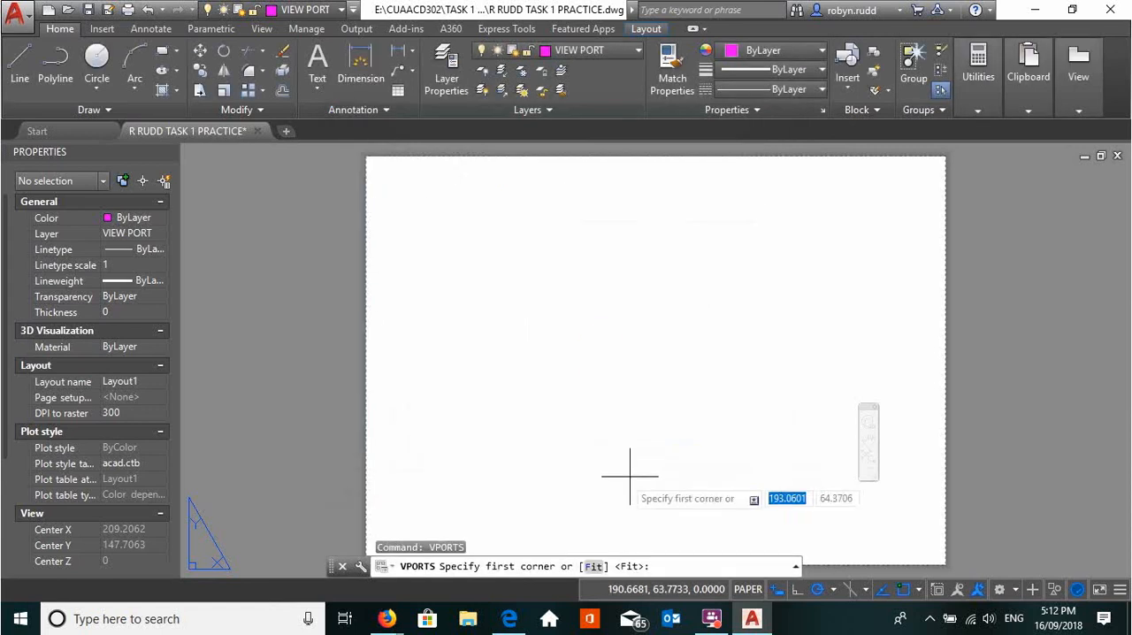
left_click(372, 161)
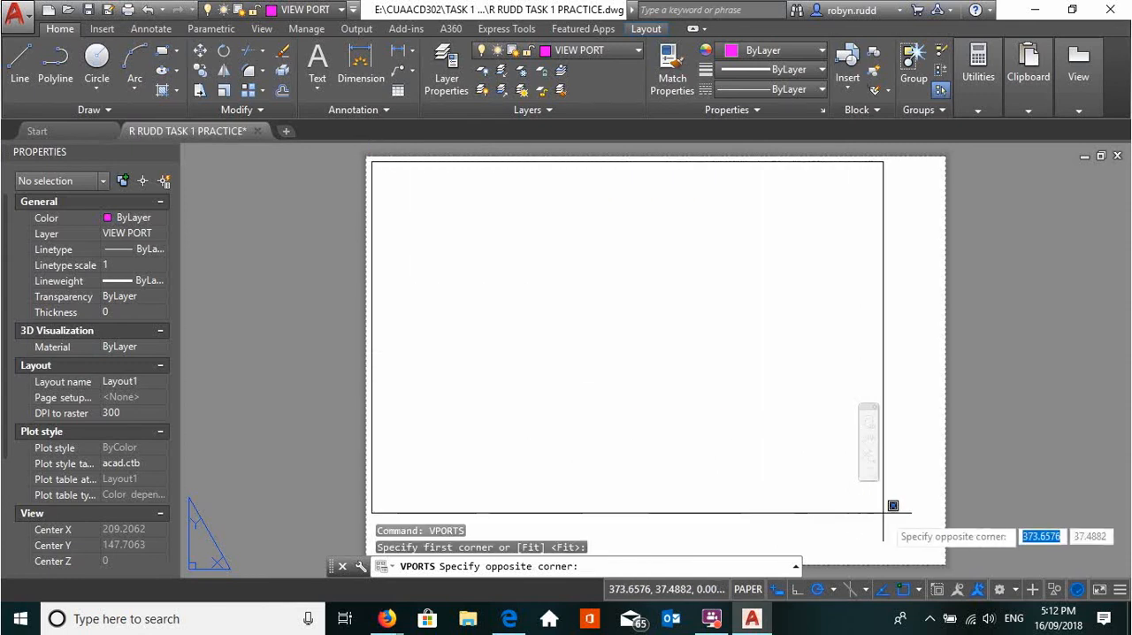
left_click(948, 549)
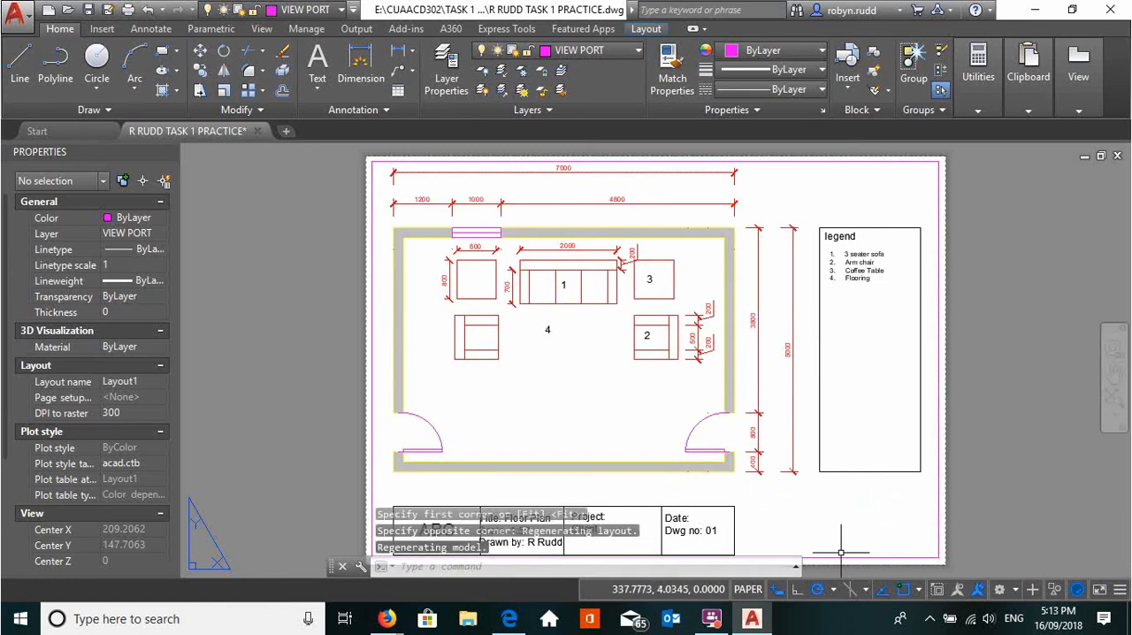
key("Escape")
key("Escape")
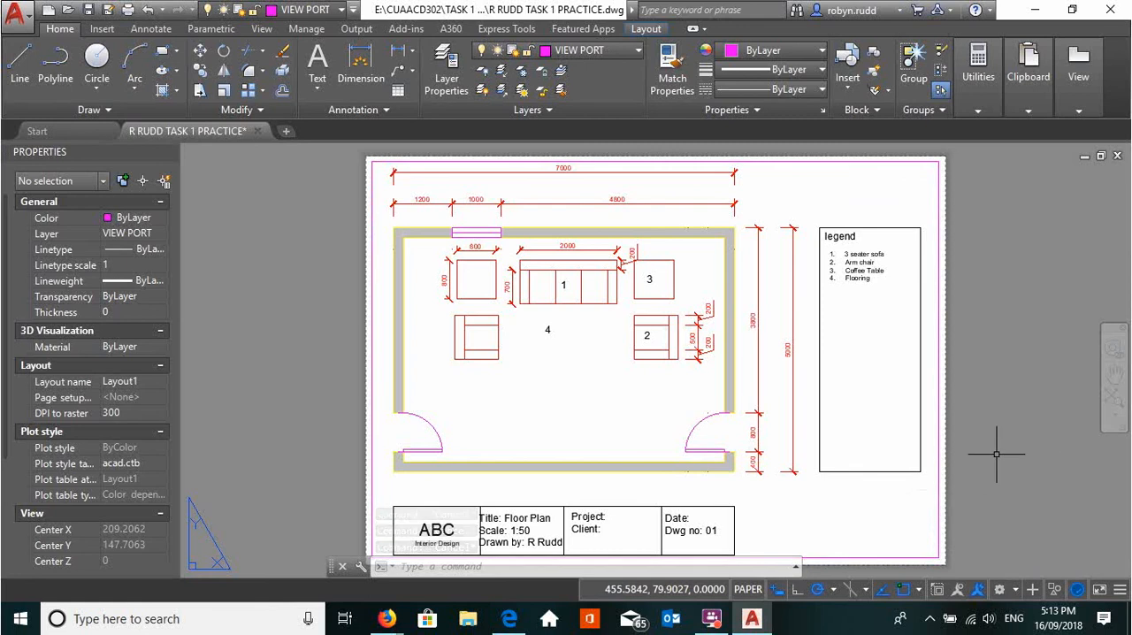
Examine how the whole Layout1 sheet and its viewport zoom and pan together in paper space
scroll(960, 470, "down", 4)
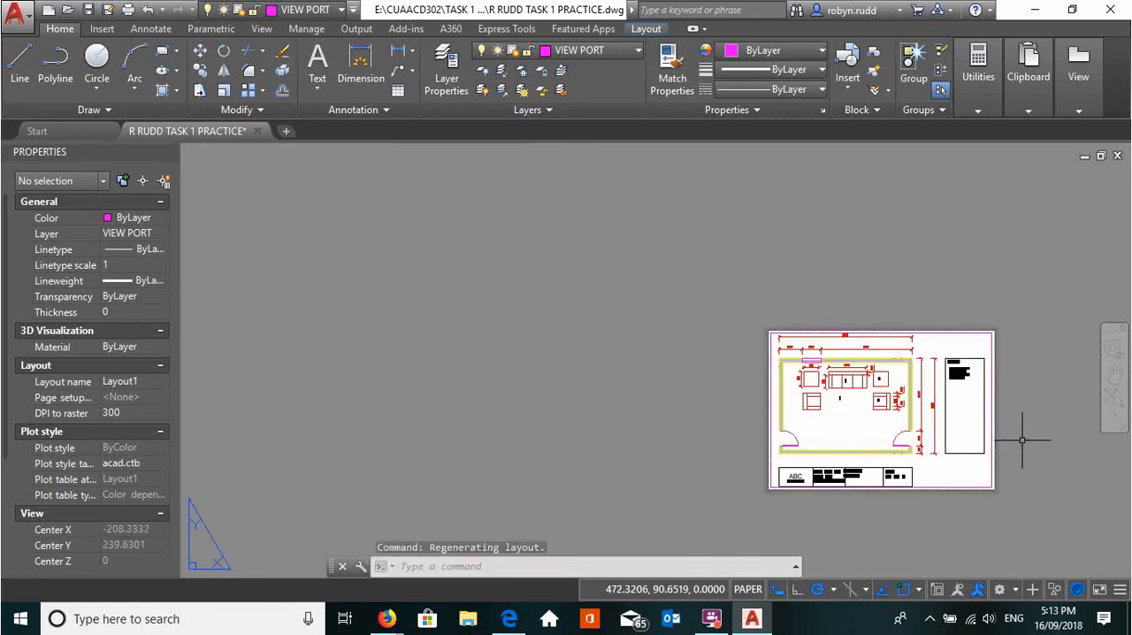
scroll(1003, 434, "up", 8)
scroll(992, 440, "down", 6)
scroll(995, 437, "up", 5)
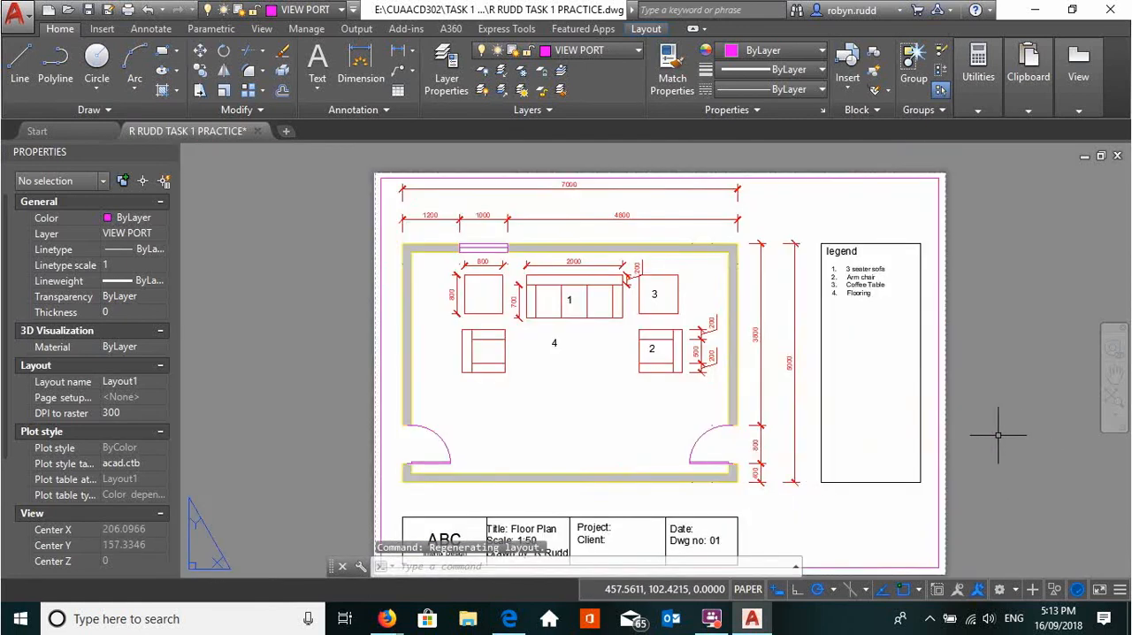
scroll(998, 434, "down", 4)
scroll(999, 435, "down", 2)
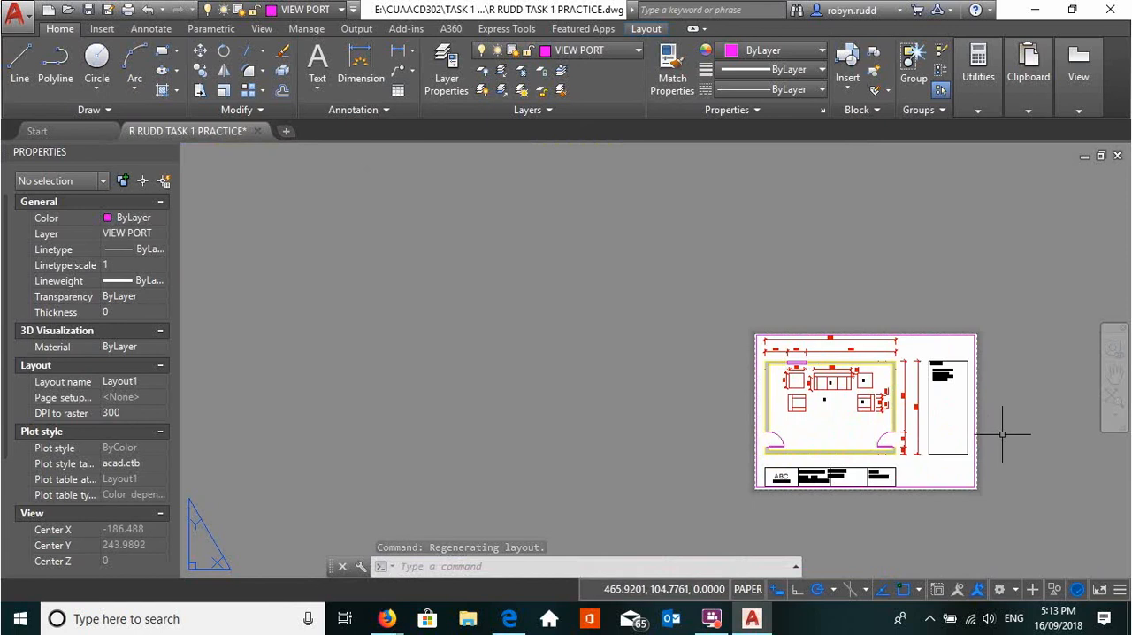
middle_click_drag(994, 433, 721, 363)
scroll(719, 358, "up", 2)
scroll(719, 357, "down", 2)
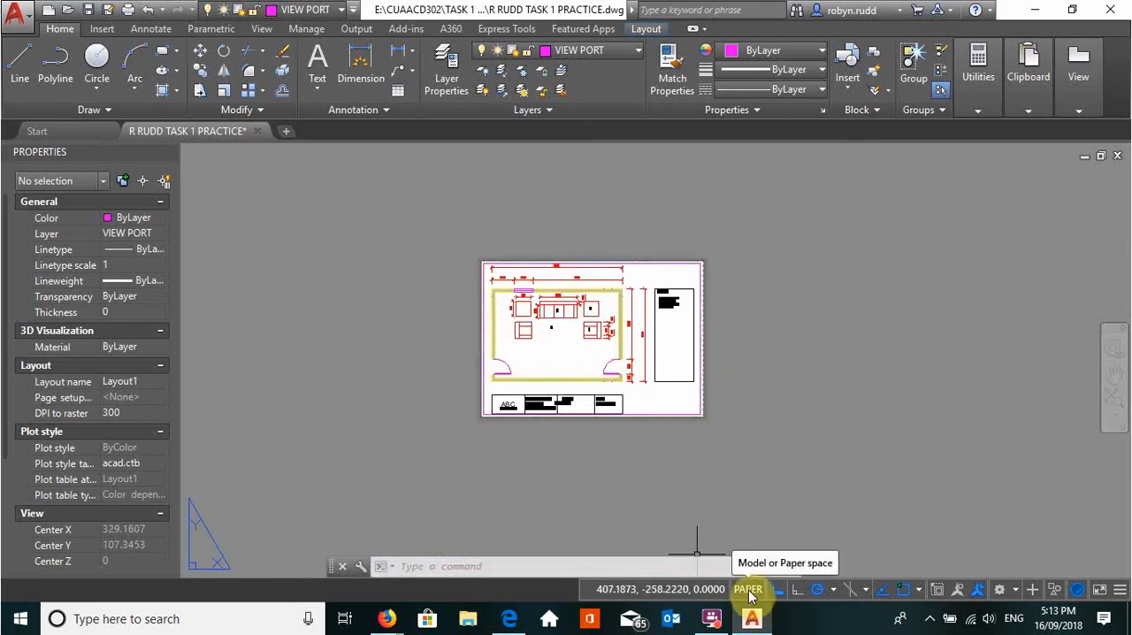
scroll(763, 407, "up", 3)
scroll(763, 402, "down", 5)
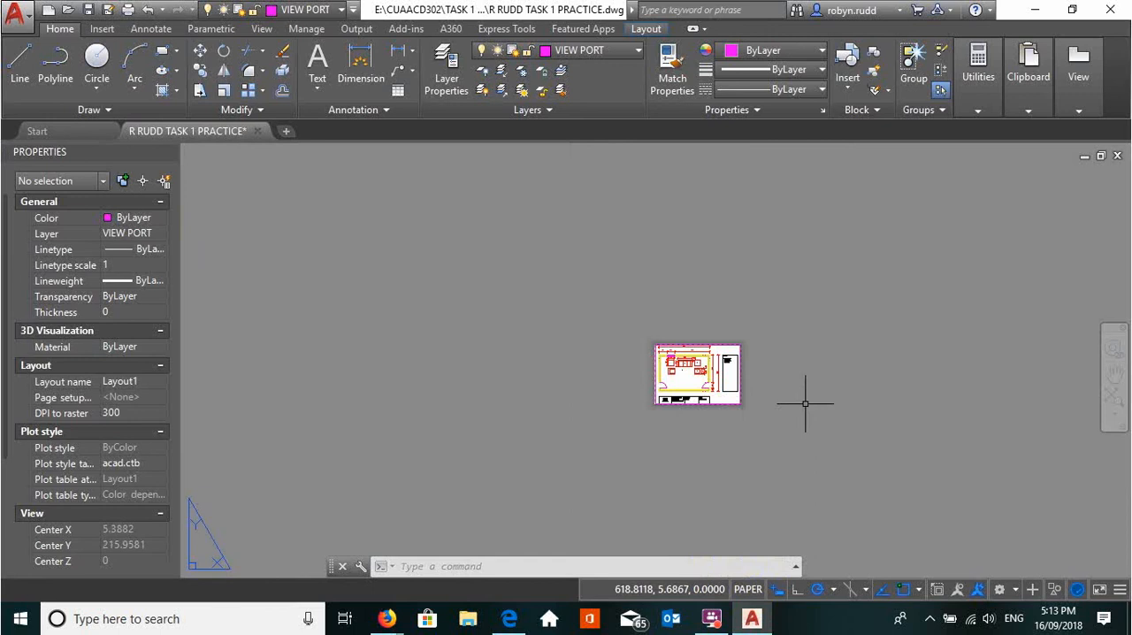
scroll(668, 372, "up", 5)
scroll(371, 347, "down", 3)
middle_click_drag(469, 406, 607, 381)
scroll(657, 379, "up", 2)
scroll(725, 347, "up", 4)
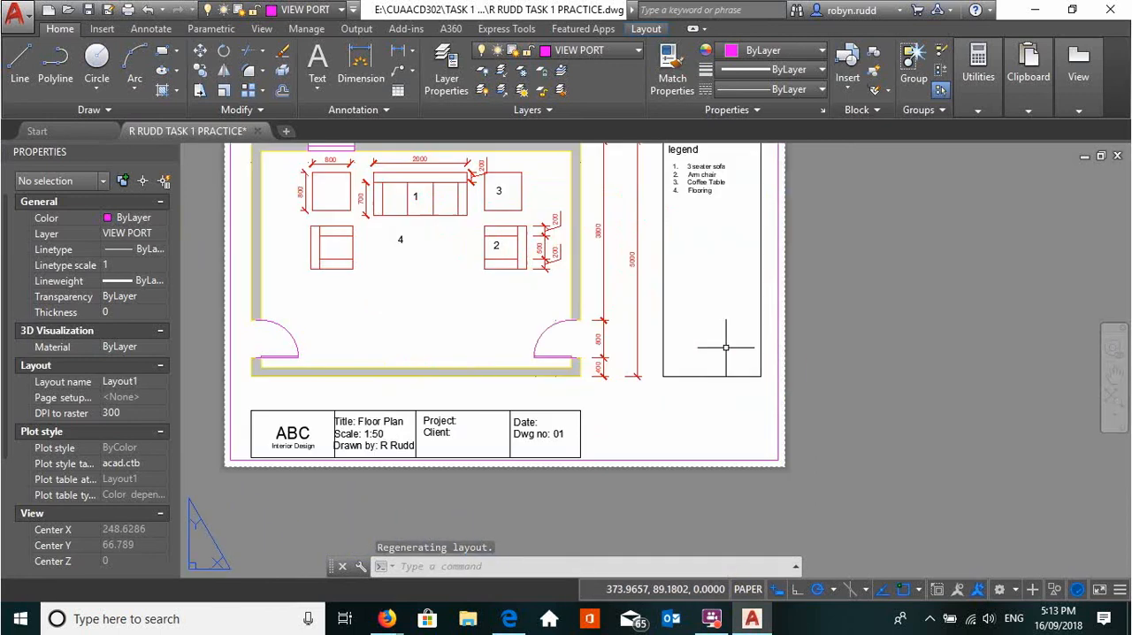
scroll(804, 345, "down", 5)
middle_click_drag(803, 355, 725, 371)
scroll(728, 346, "up", 3)
scroll(741, 336, "down", 4)
scroll(741, 336, "up", 2)
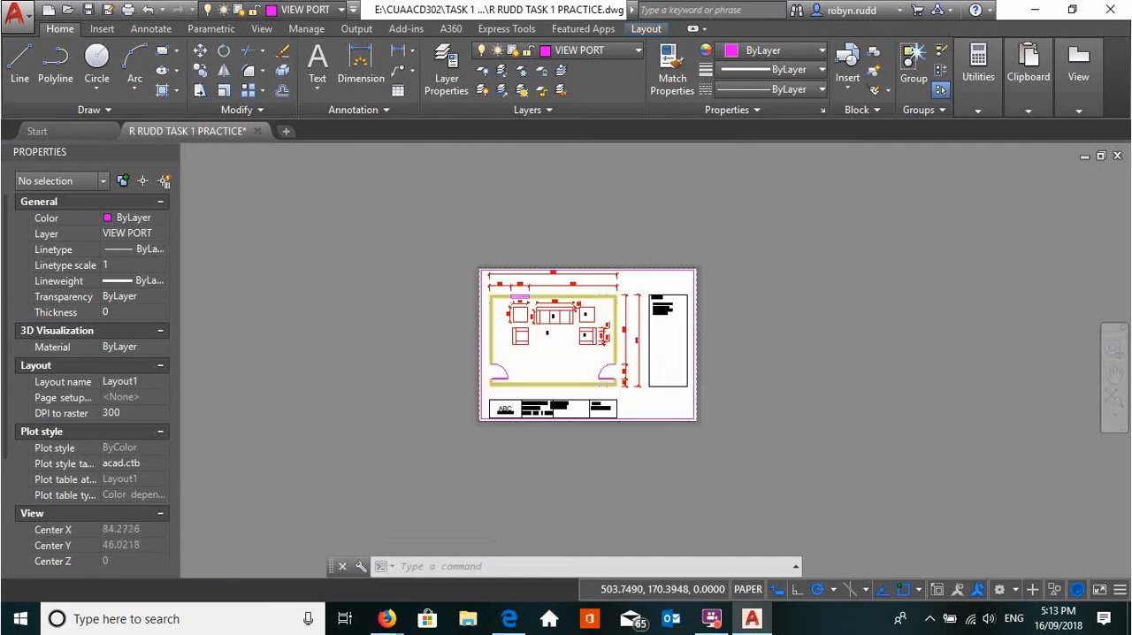
scroll(741, 328, "up", 2)
scroll(742, 326, "down", 2)
scroll(745, 327, "up", 2)
middle_click_drag(746, 326, 804, 270)
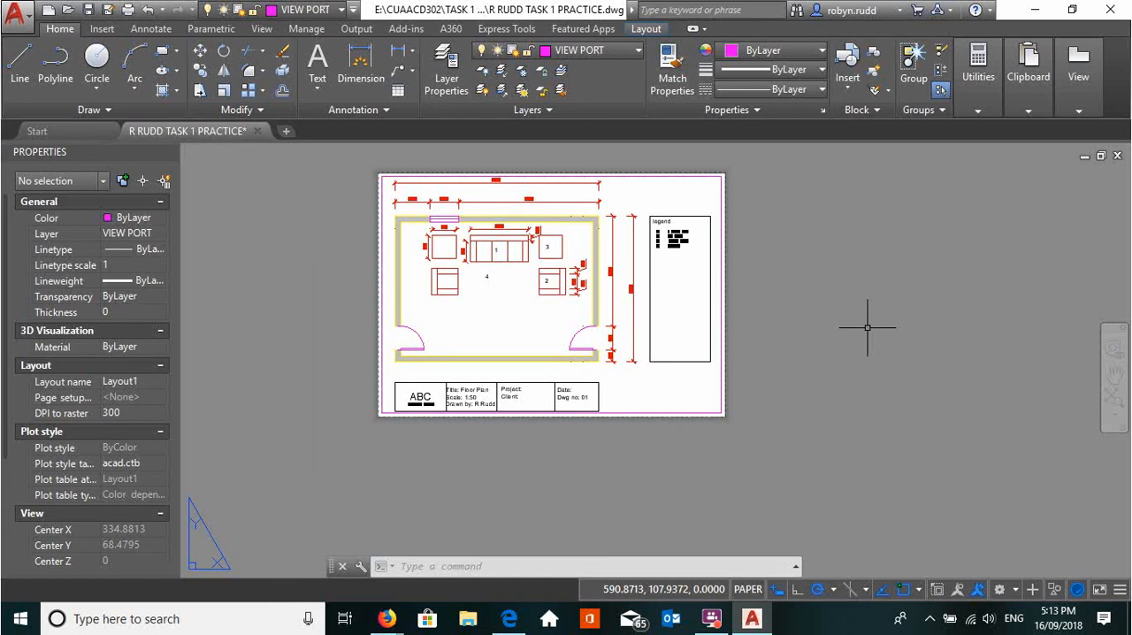
Activate model space inside the viewport and set the viewport scale to 1:50
left_click(749, 598)
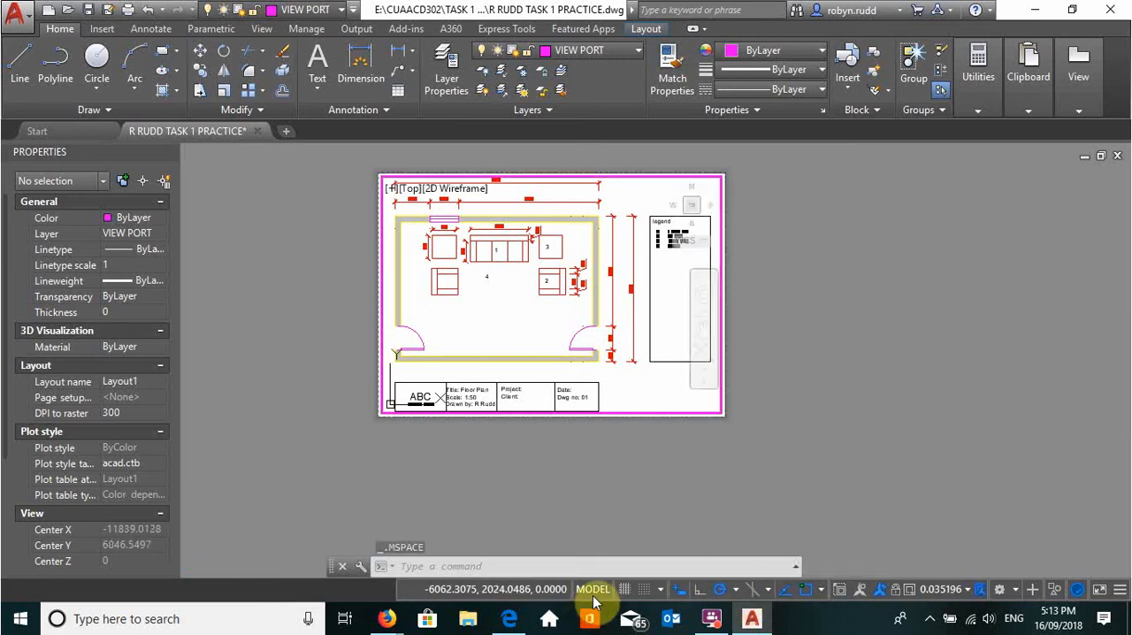
scroll(607, 316, "down", 3)
scroll(599, 316, "up", 5)
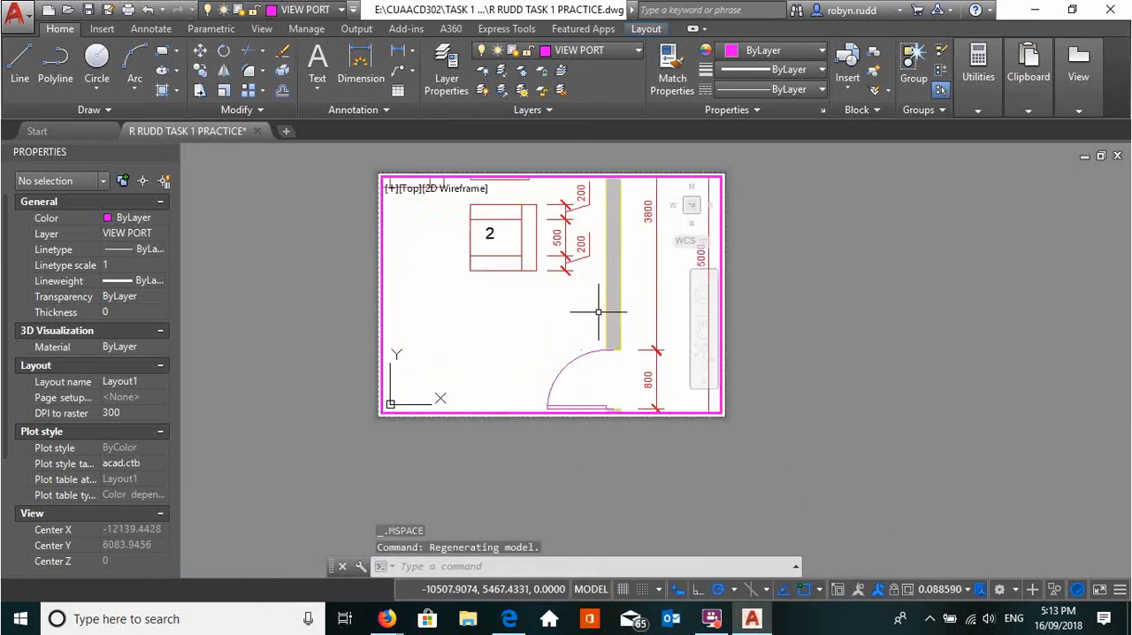
scroll(599, 312, "down", 10)
scroll(599, 311, "up", 8)
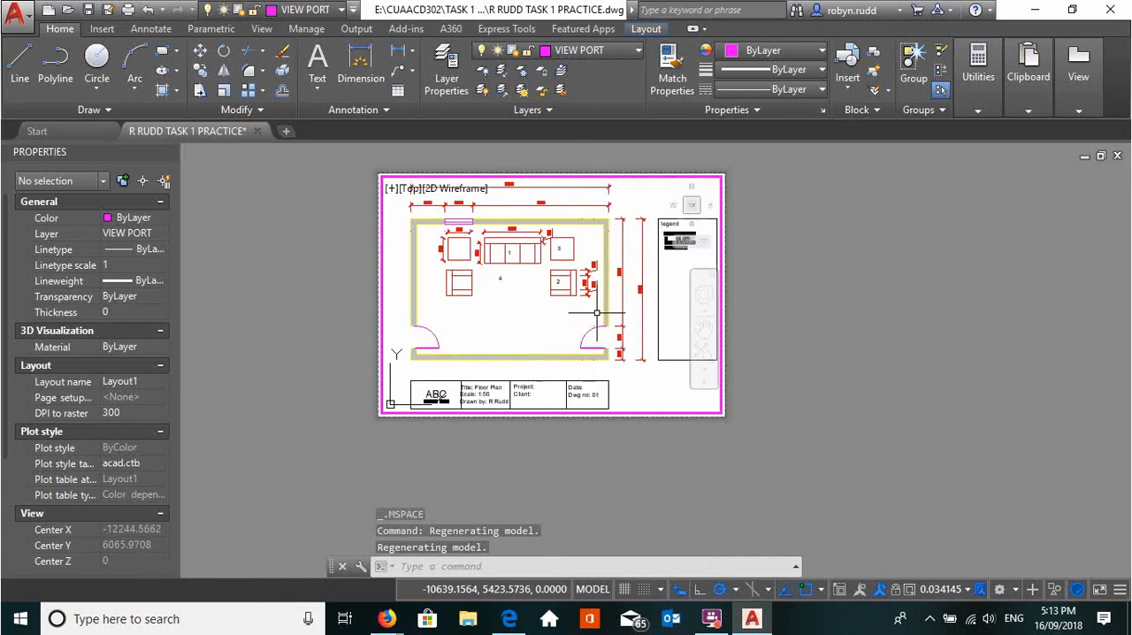
mouse_move(595, 313)
middle_mouse_down()
mouse_move(557, 307)
mouse_move(607, 282)
middle_mouse_up()
scroll(556, 307, "up", 2)
scroll(569, 297, "down", 2)
scroll(573, 294, "up", 2)
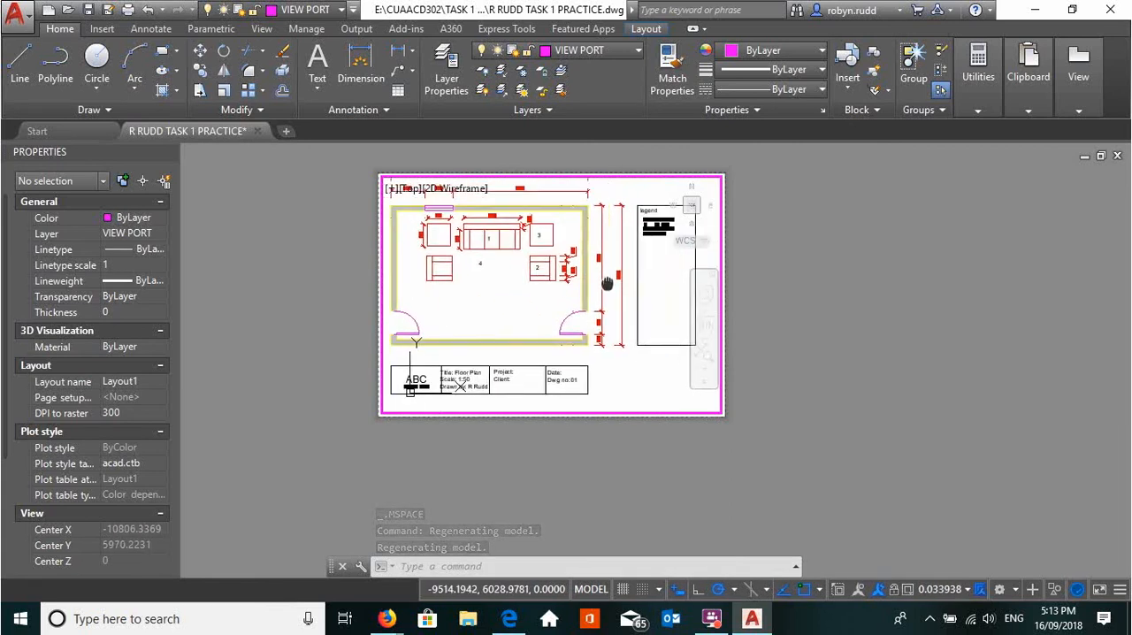
scroll(612, 278, "down", 2)
scroll(614, 278, "up", 2)
scroll(616, 283, "down", 2)
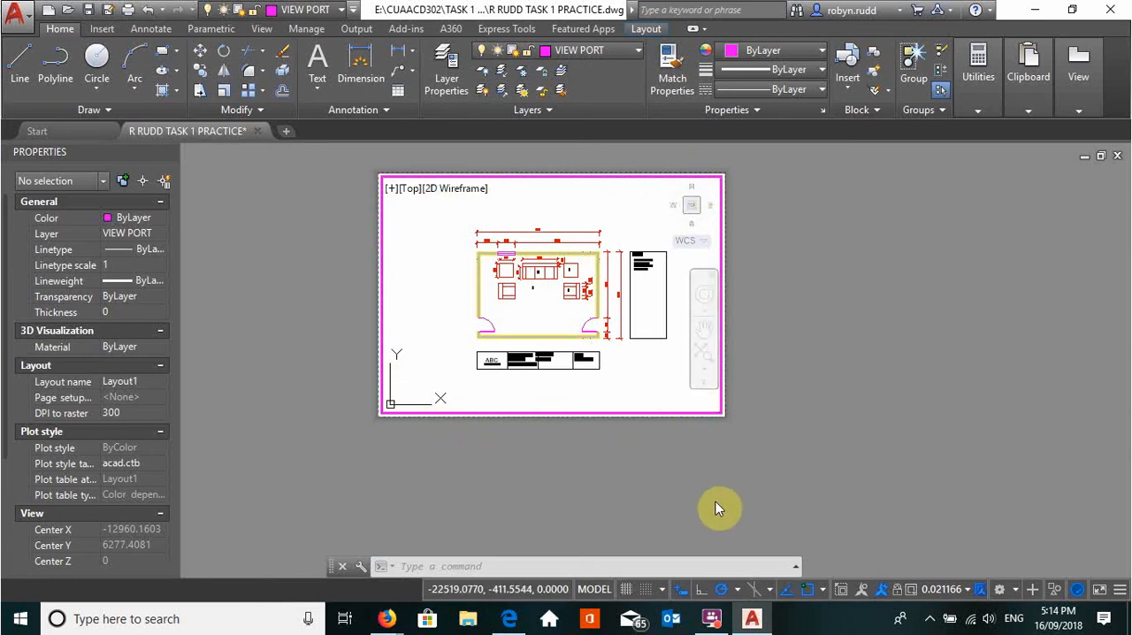
left_click(950, 589)
left_click(928, 386)
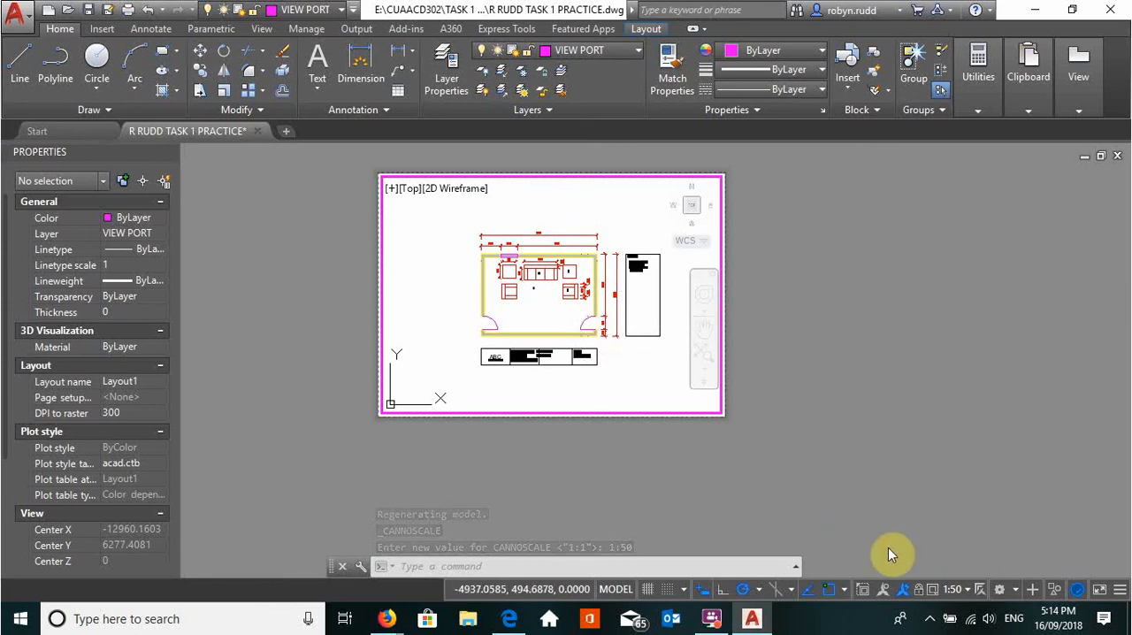
Reset the active viewport's scale to 1:50 and lock the viewport so its scale cannot change
scroll(501, 307, "up", 4)
scroll(508, 307, "down", 4)
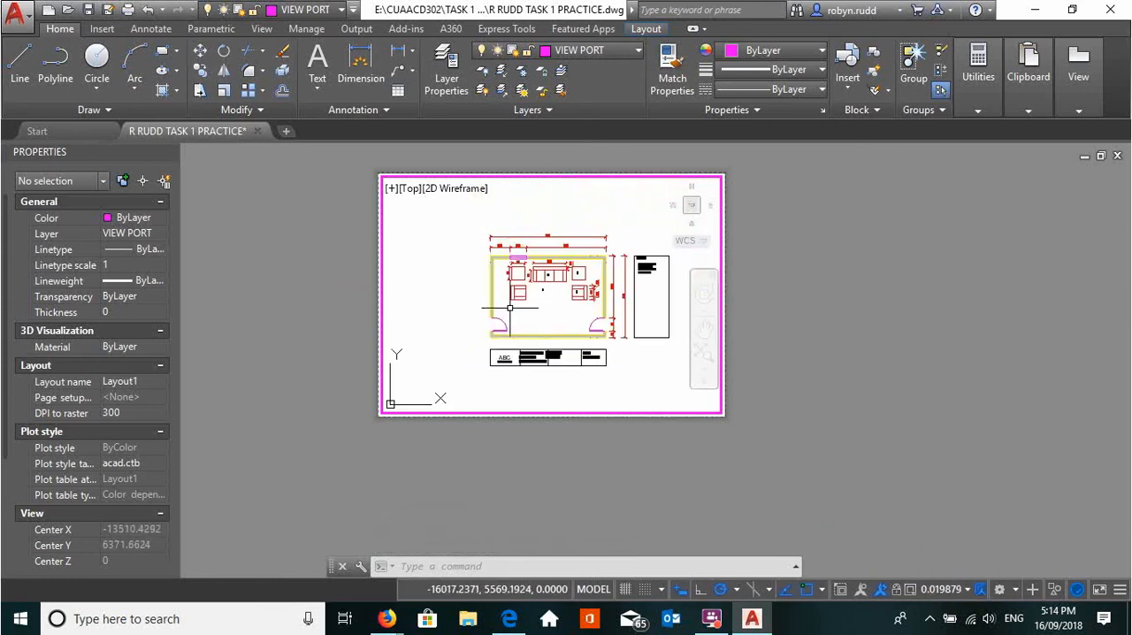
scroll(524, 304, "up", 2)
middle_click_drag(538, 299, 435, 302)
scroll(483, 289, "up", 4)
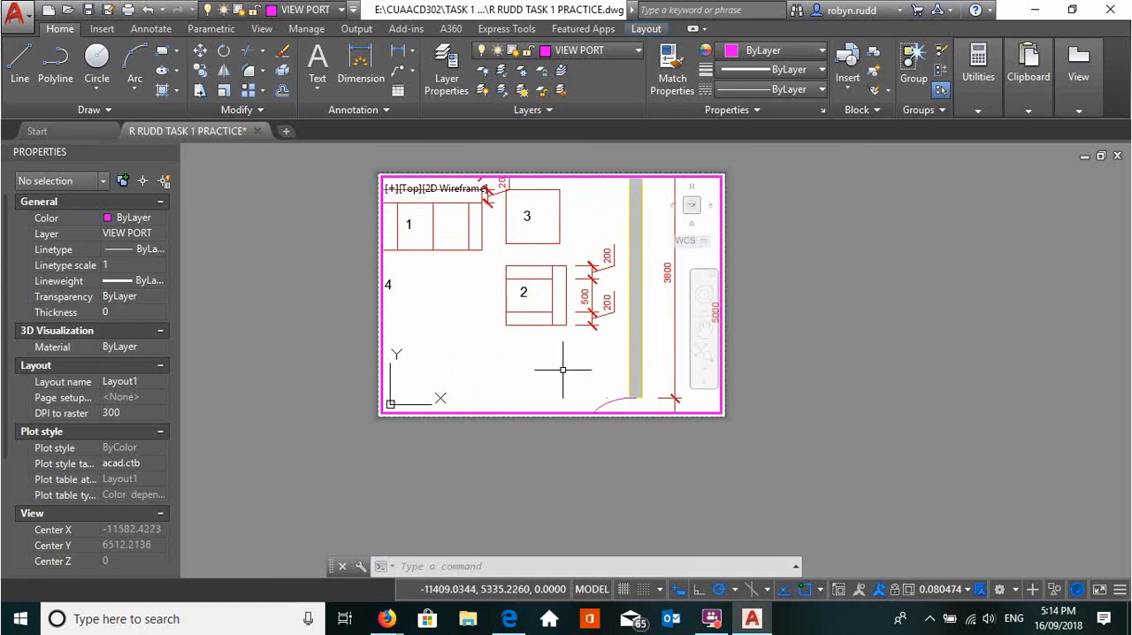
left_click(948, 590)
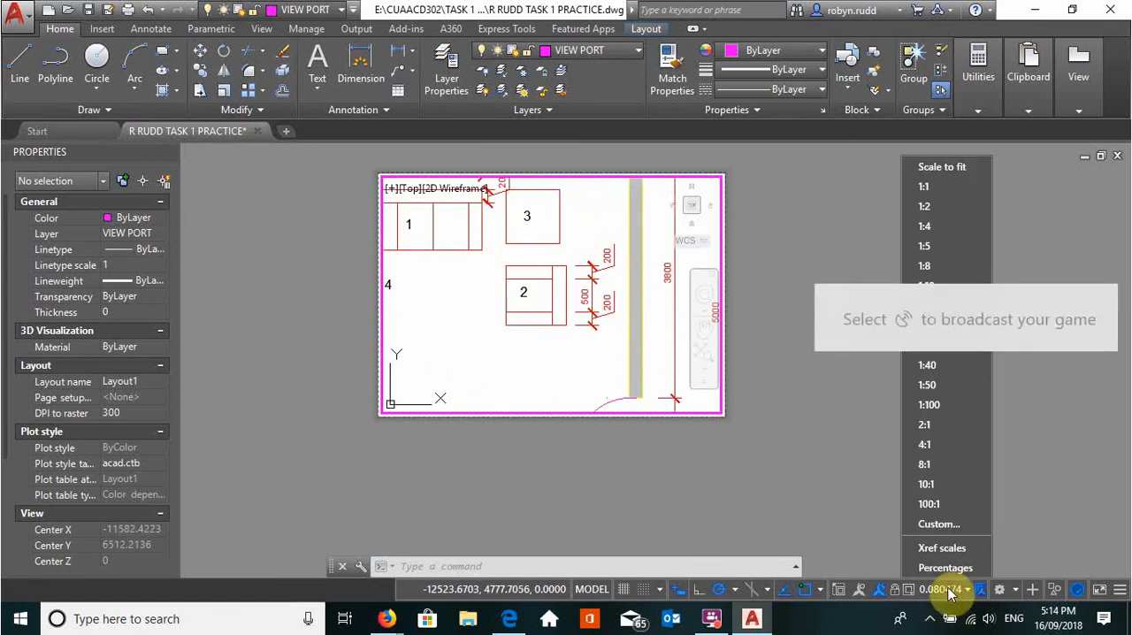
left_click(937, 388)
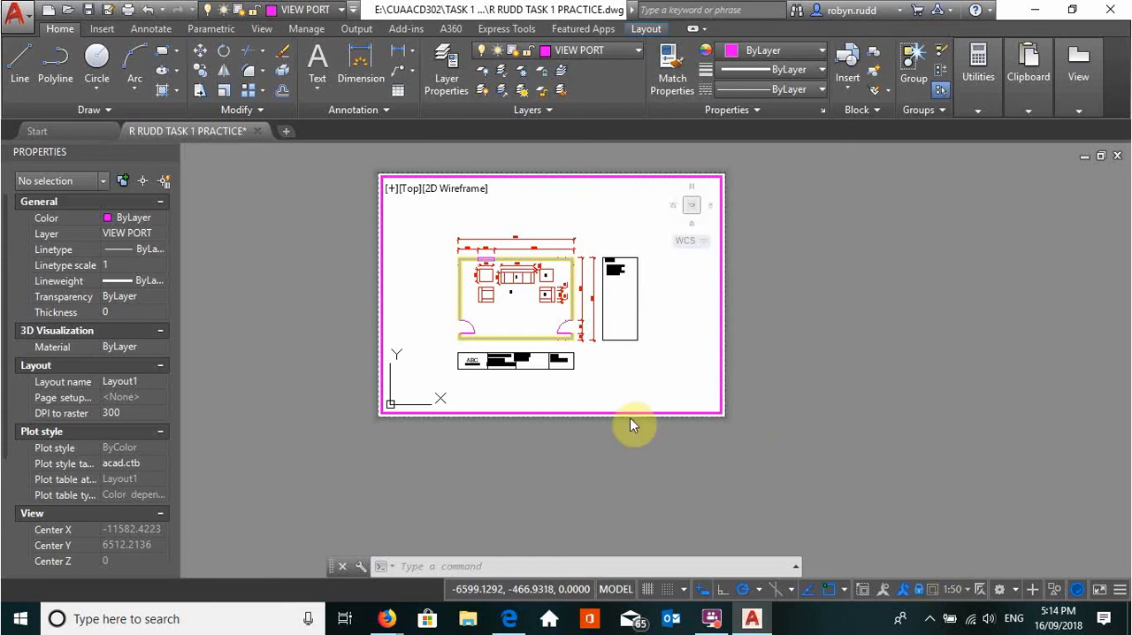
Examine how the locked viewport and the sheet zoom and pan together, checking the floor plan, title block and legend
scroll(706, 370, "down", 3)
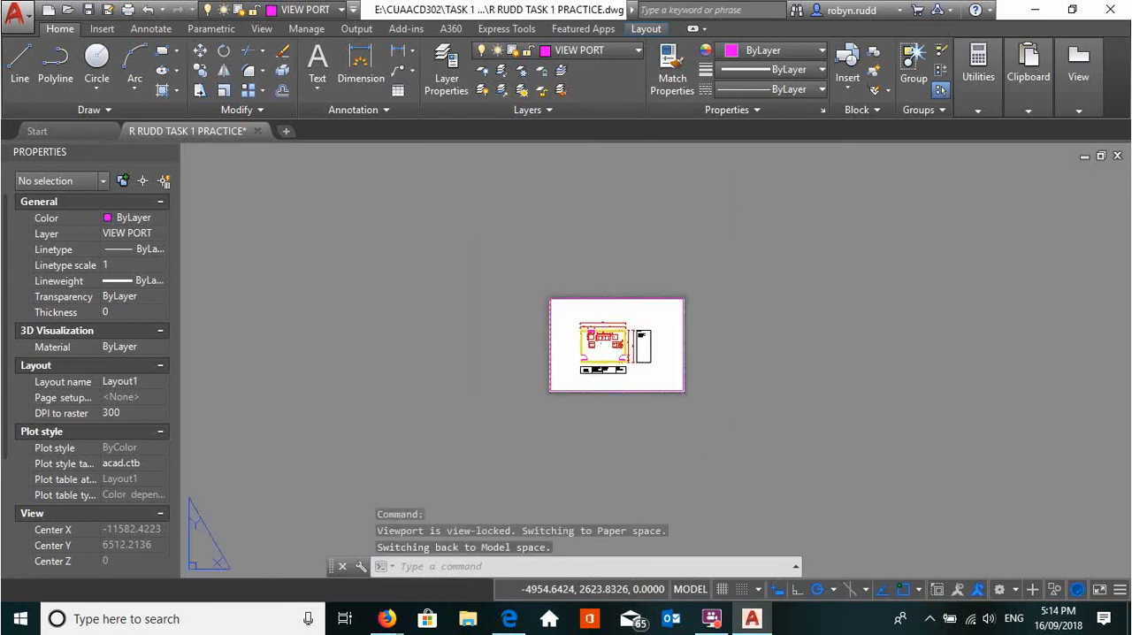
scroll(706, 370, "up", 3)
scroll(680, 371, "down", 2)
scroll(679, 371, "up", 5)
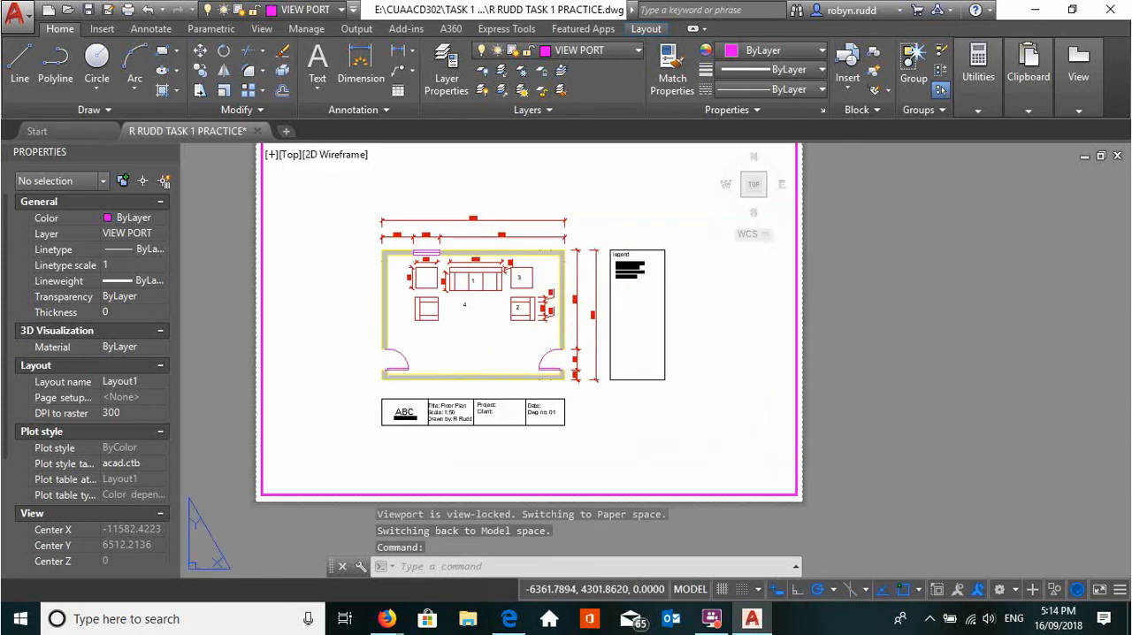
scroll(680, 371, "down", 2)
scroll(658, 375, "down", 2)
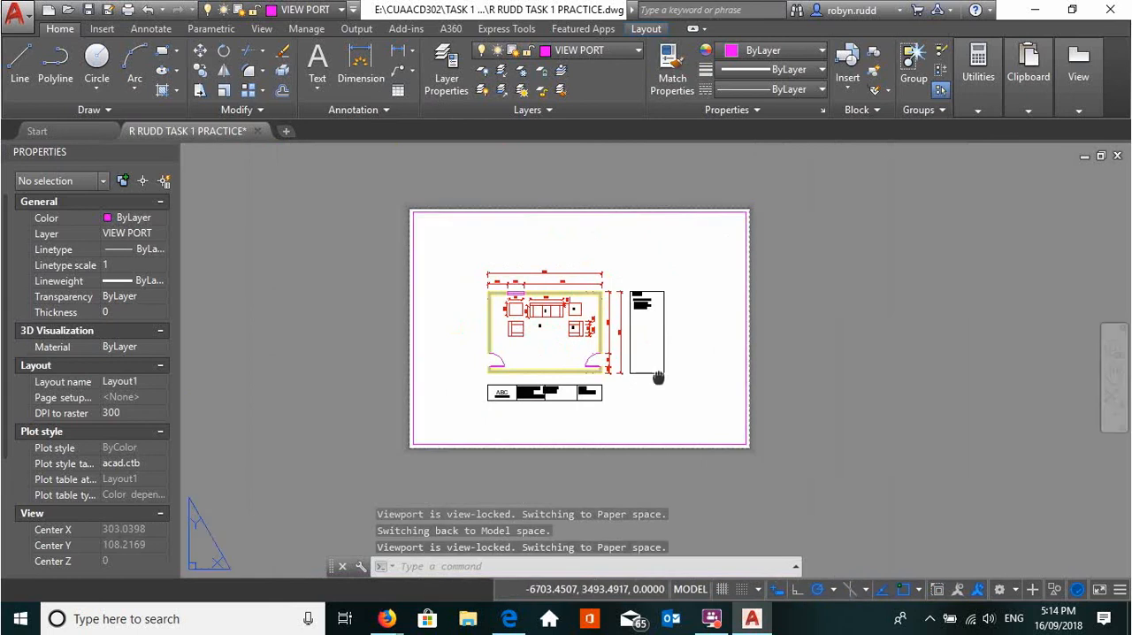
scroll(658, 376, "up", 1)
scroll(658, 376, "down", 1)
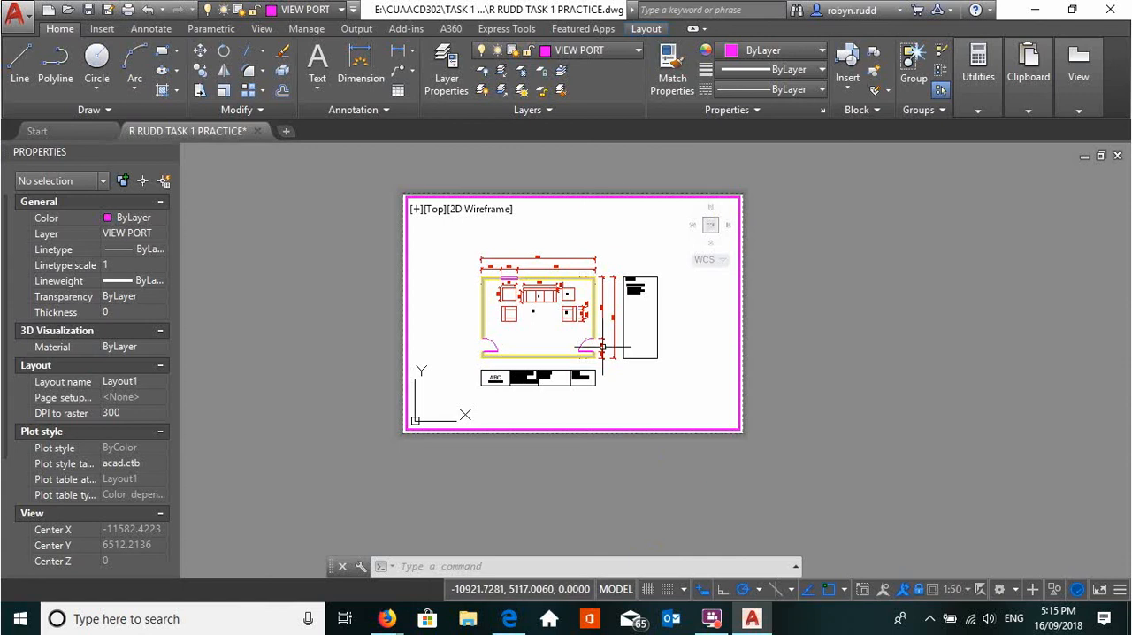
scroll(529, 360, "up", 2)
scroll(624, 363, "up", 4)
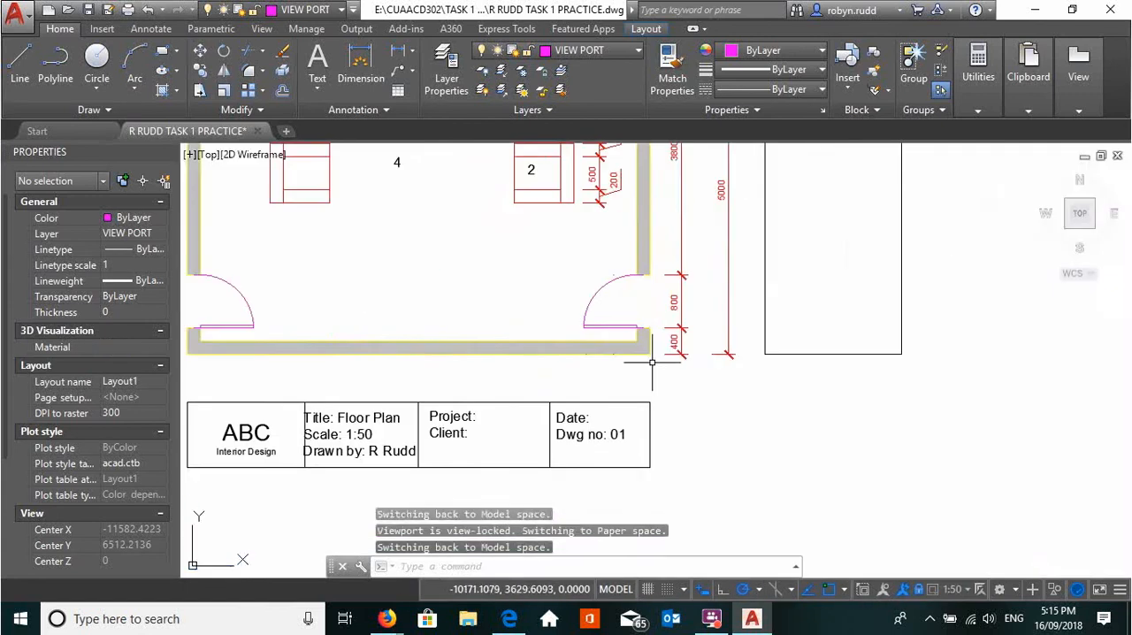
scroll(653, 369, "down", 4)
middle_click_drag(684, 387, 665, 441)
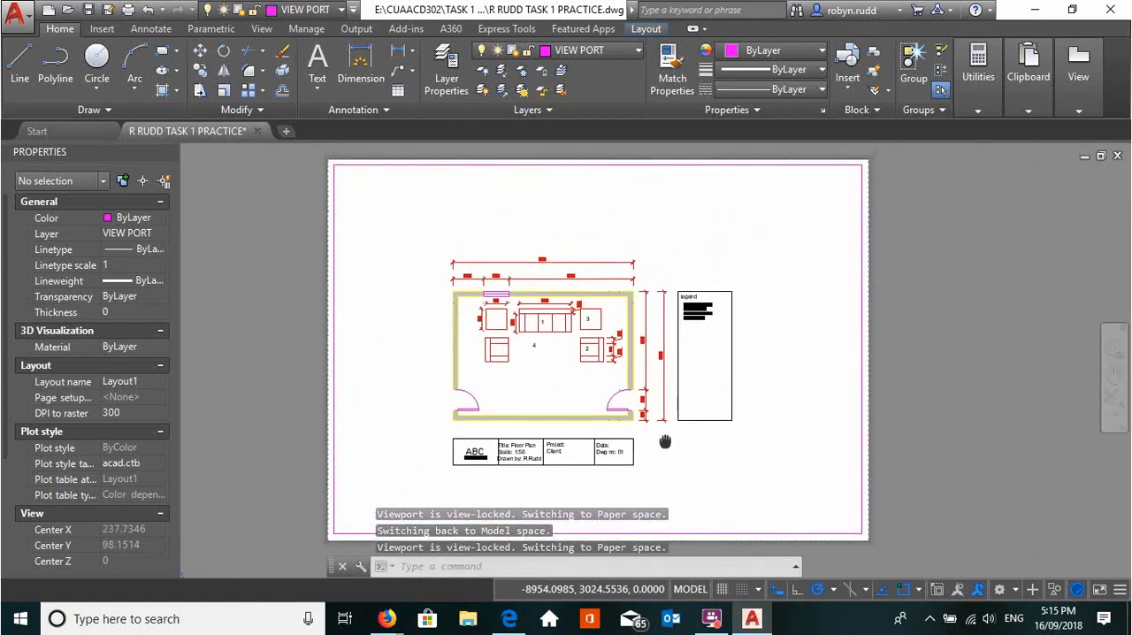